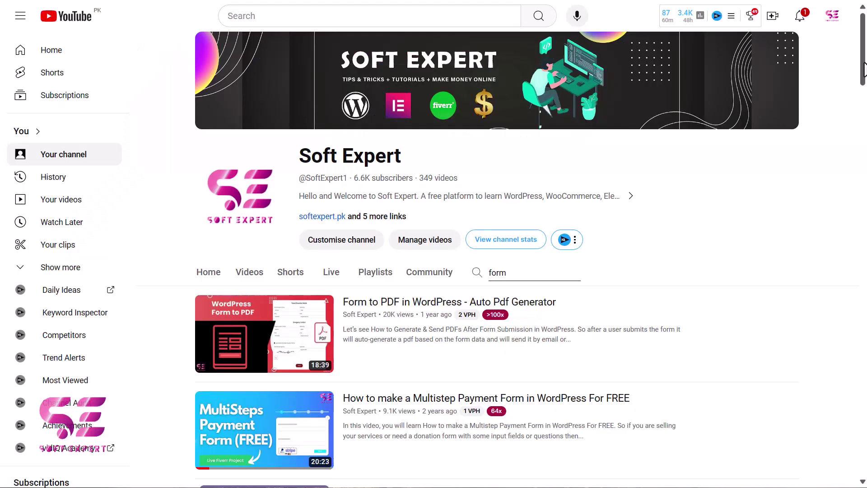
Scroll down through the channel's 'form' tutorial video results
scroll(865, 92, down, 3)
drag(865, 93, 542, 288)
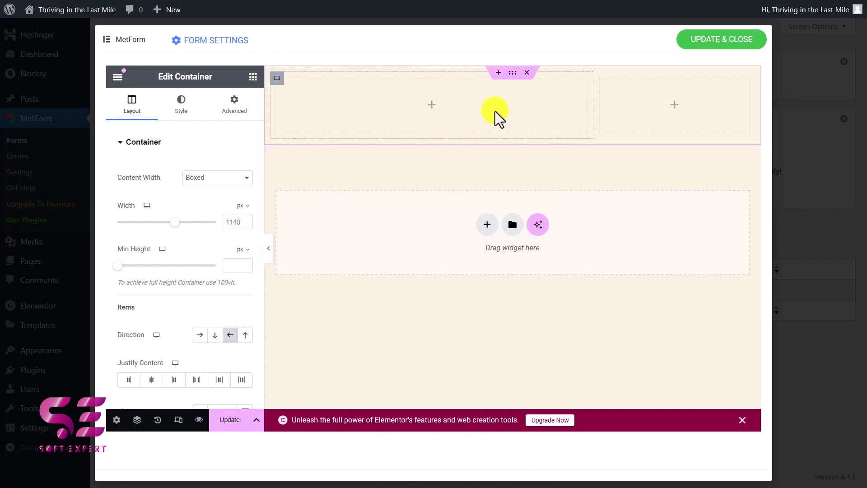
Drop an Email widget into the left column, then check the live Your Email and SIGN UP form
click(253, 76)
scroll(205, 294, down, 3)
drag(161, 200, 321, 84)
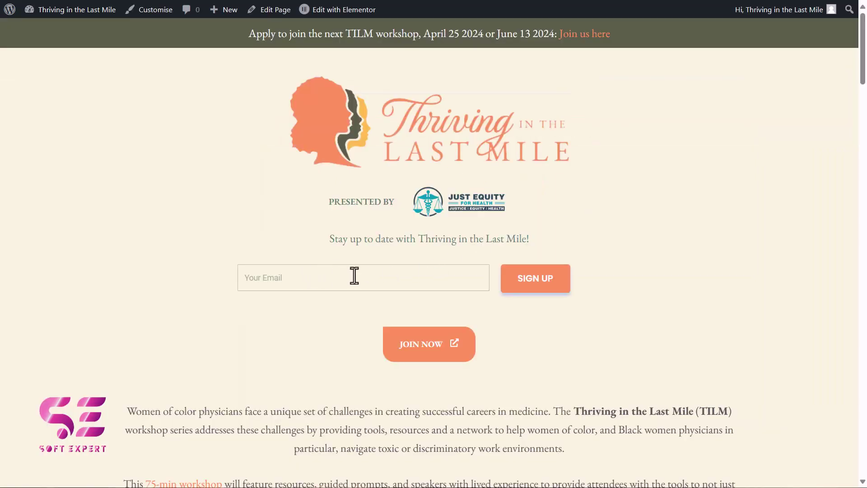
click(354, 277)
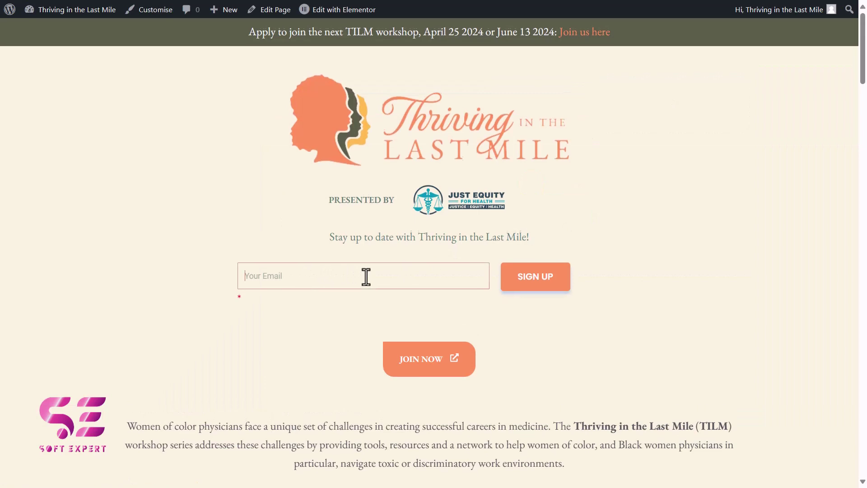
scroll(343, 285, down, 3)
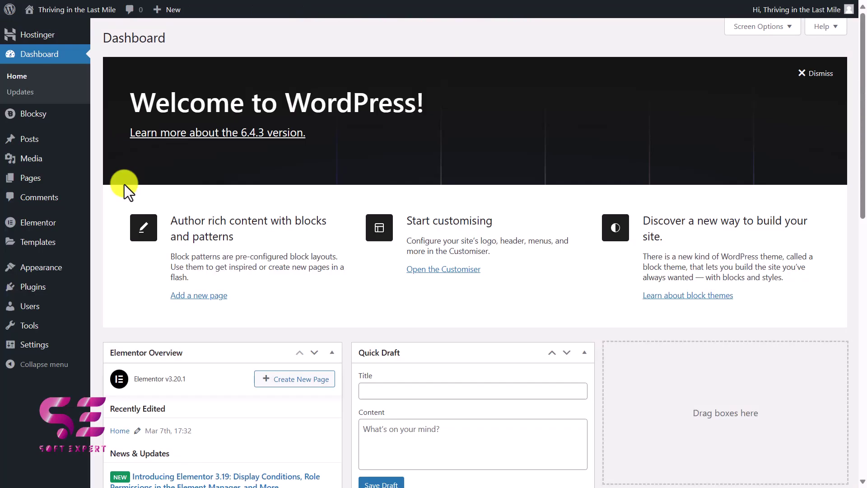
Switch from the WordPress dashboard to the browser window showing the MetForm website
mouse_move(45, 229)
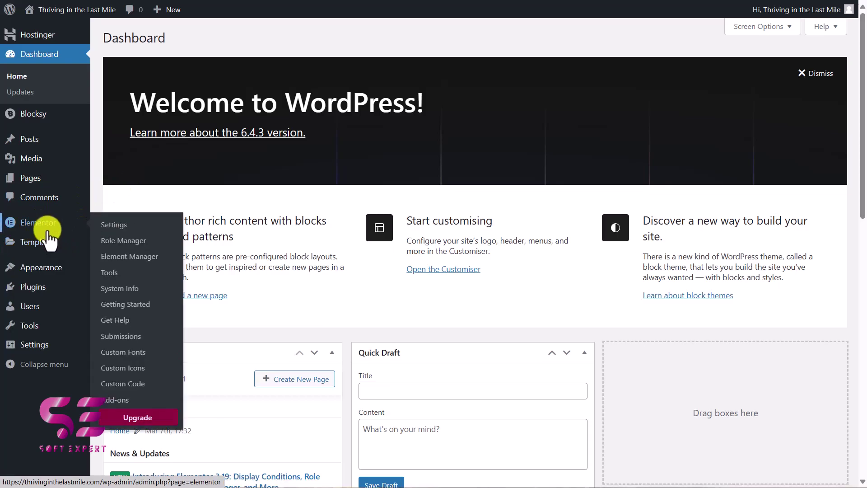
key(alt+Tab)
mouse_move(170, 28)
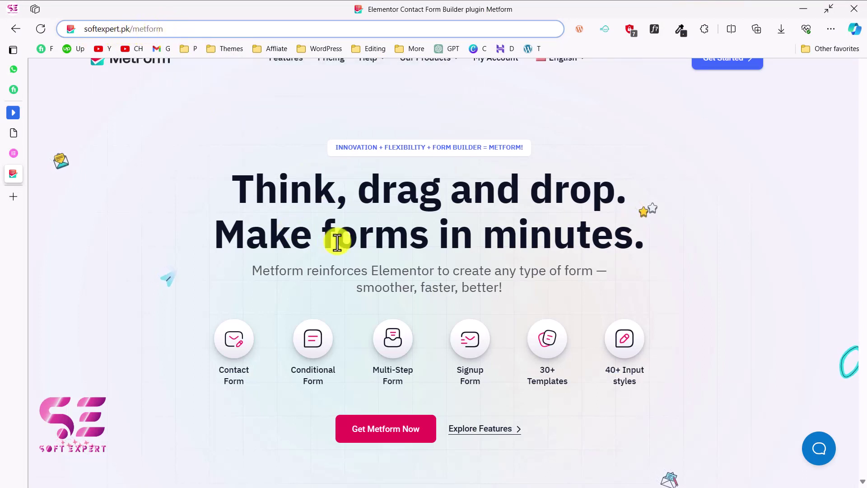
Browse the Multi Step Form, Quiz Form and Calculation Form demos
scroll(397, 219, down, 4)
scroll(396, 221, down, 20)
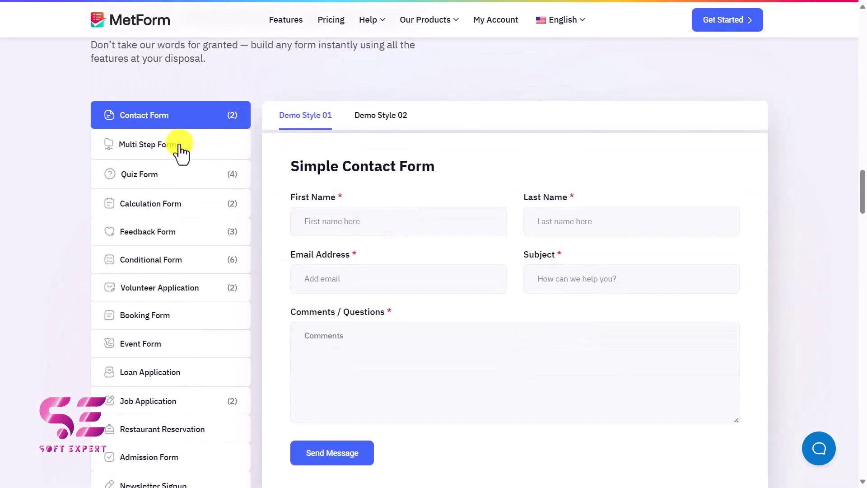
click(159, 154)
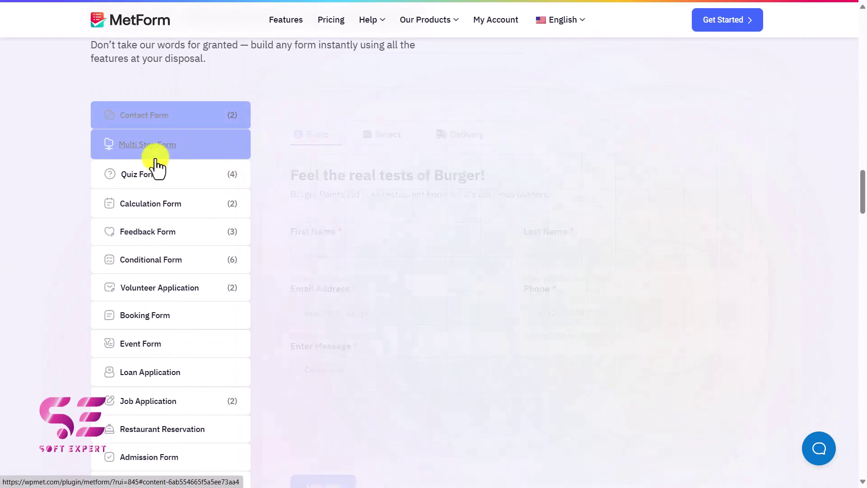
click(152, 183)
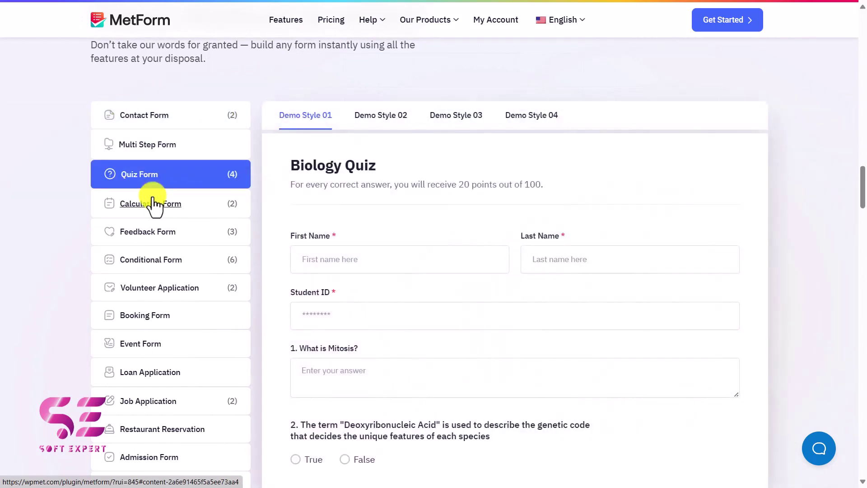
click(156, 206)
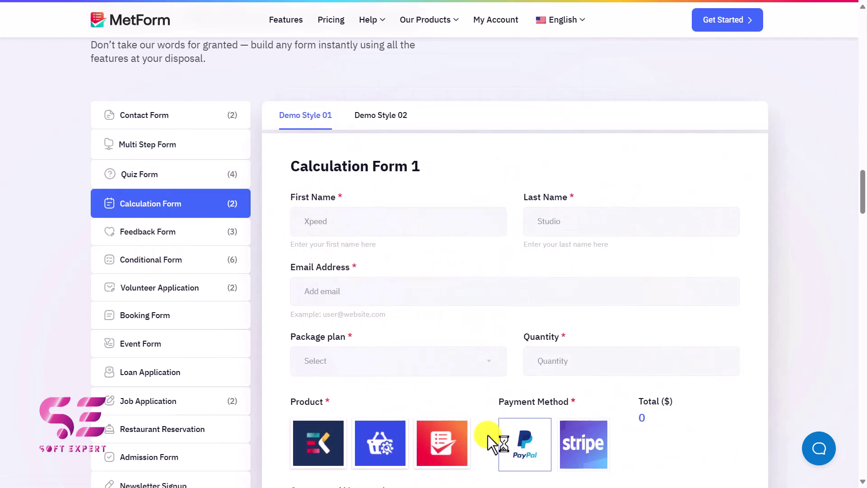
Go to the free MetForm plugin page via Start for free
scroll(575, 447, down, 1)
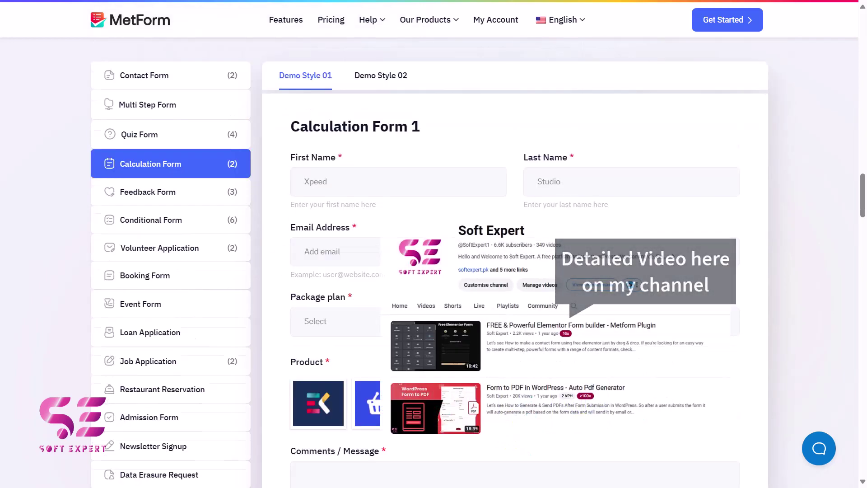
scroll(500, 254, down, 15)
scroll(500, 255, down, 10)
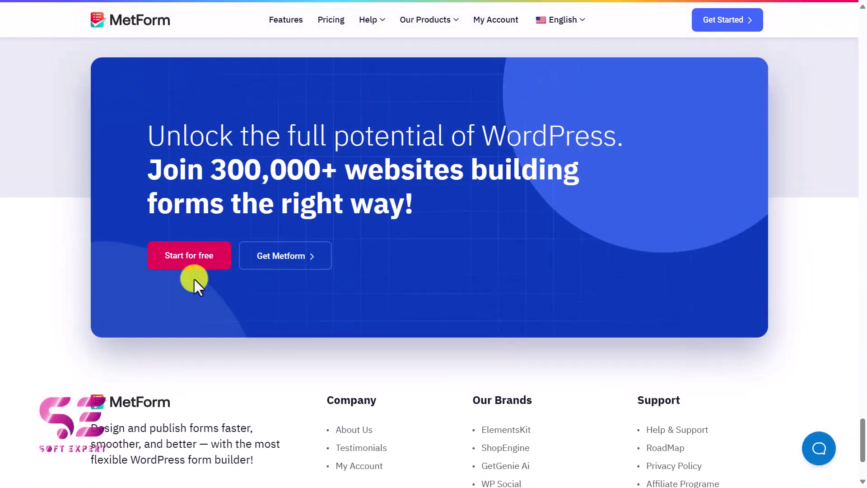
click(190, 256)
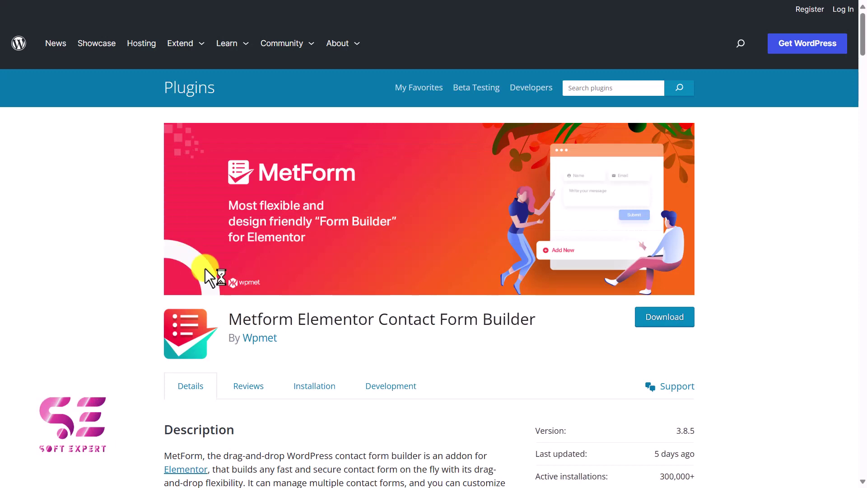
Download metform.3.8.5.zip from the MetForm plugin directory page
click(659, 321)
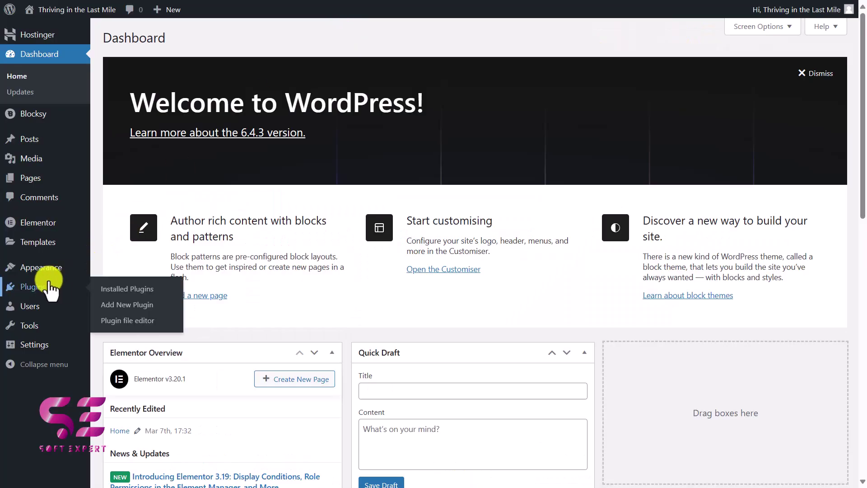
Upload metform.3.8.5.zip as a new plugin, install it and activate MetForm
click(103, 303)
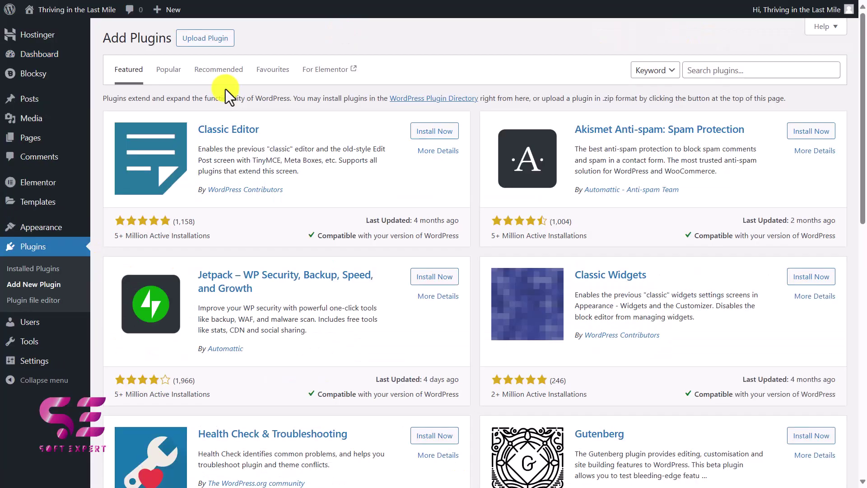
click(206, 38)
click(392, 138)
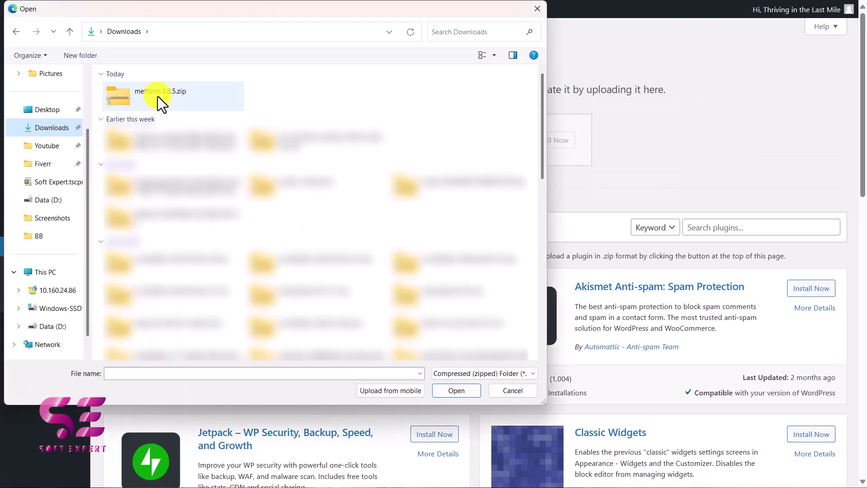
click(146, 94)
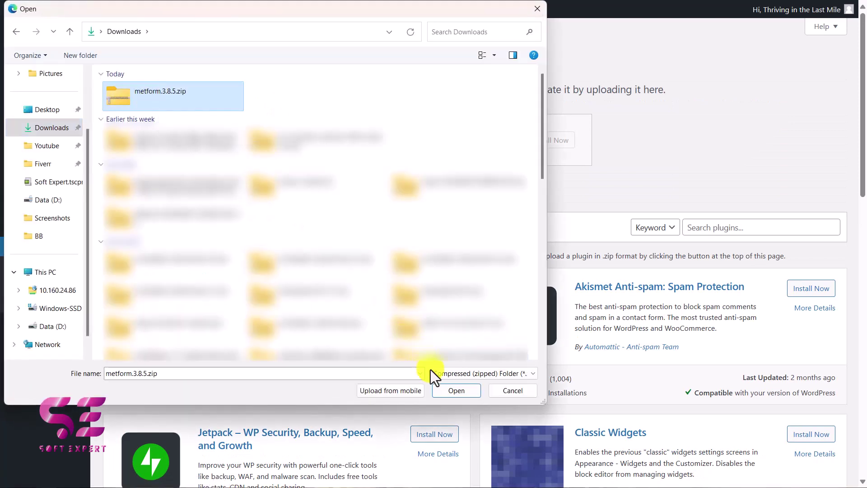
click(446, 389)
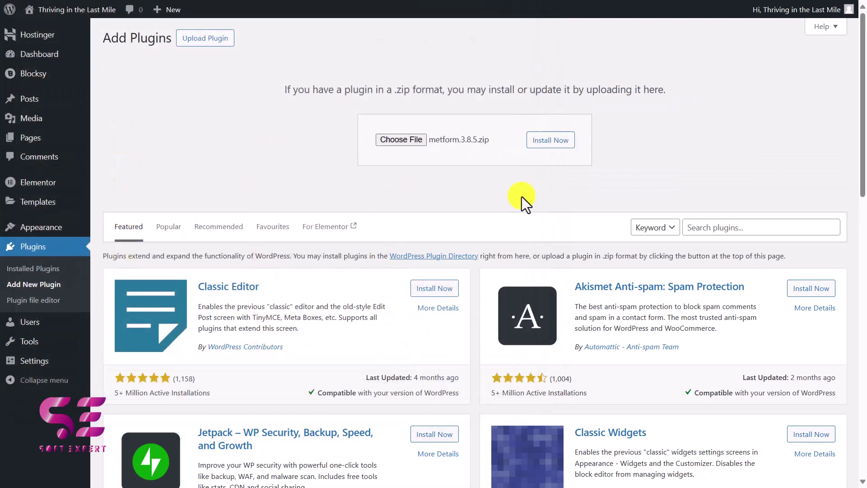
click(541, 141)
click(132, 120)
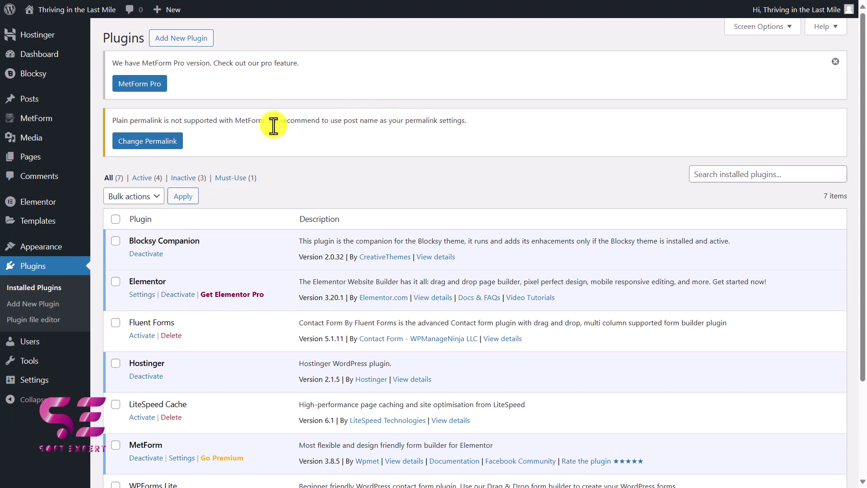
Save the permalink structure as Post name, then go to MetForm > Forms
click(173, 149)
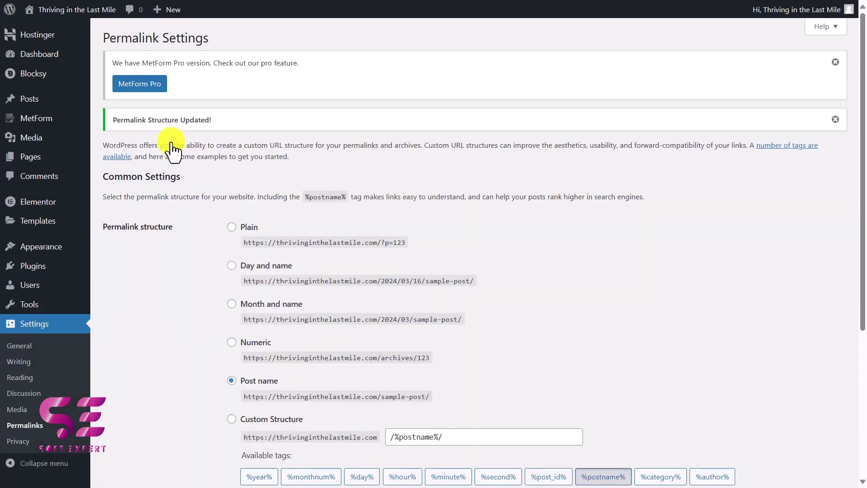
scroll(225, 343, down, 2)
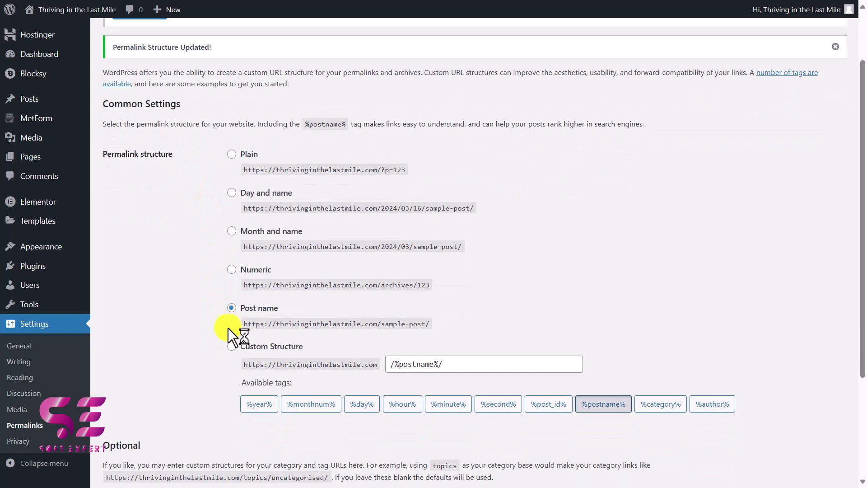
scroll(233, 316, down, 3)
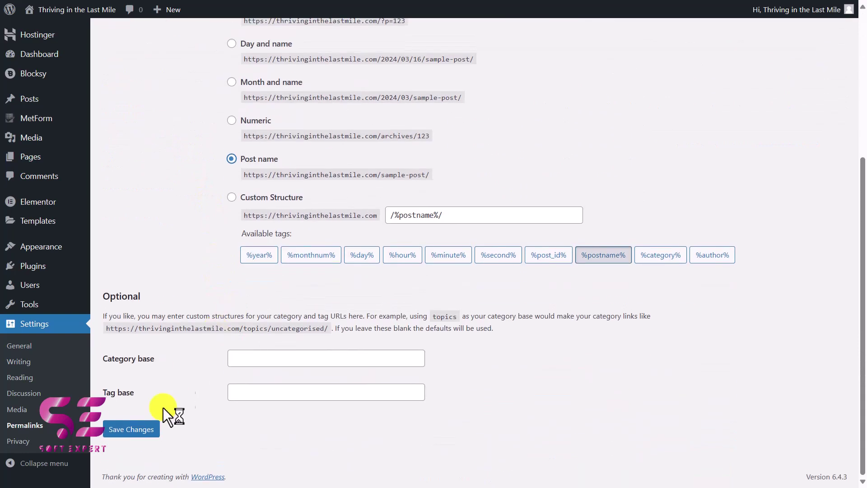
click(131, 429)
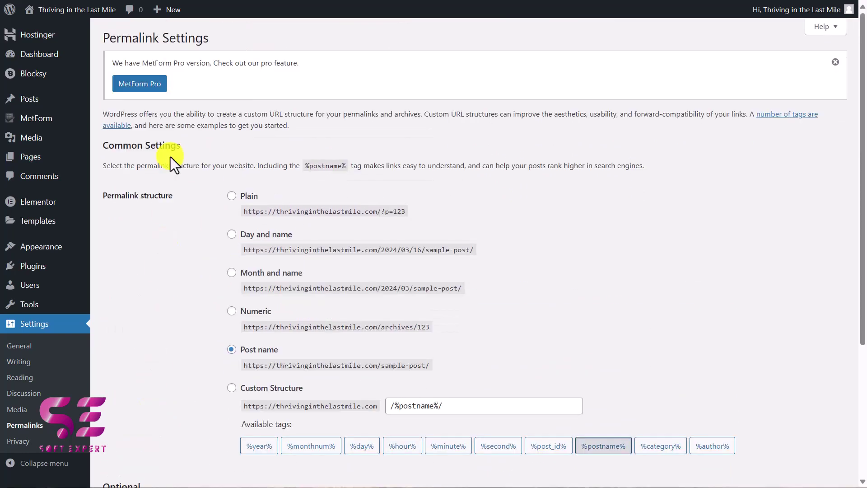
mouse_move(50, 122)
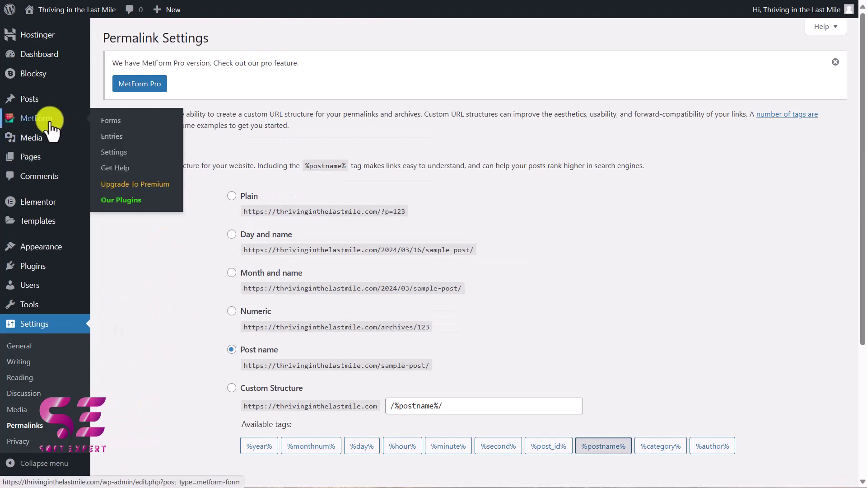
click(50, 121)
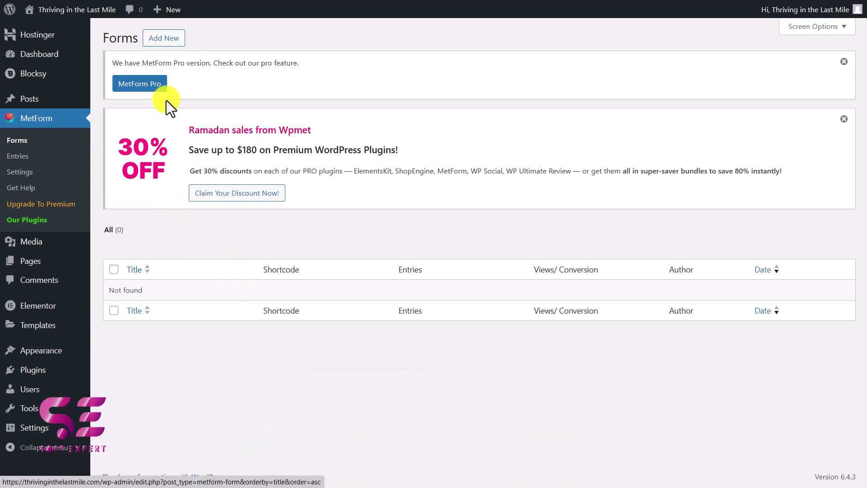
Create a General Form named 'Newsletter' from the Blank Template and open it for editing
click(161, 40)
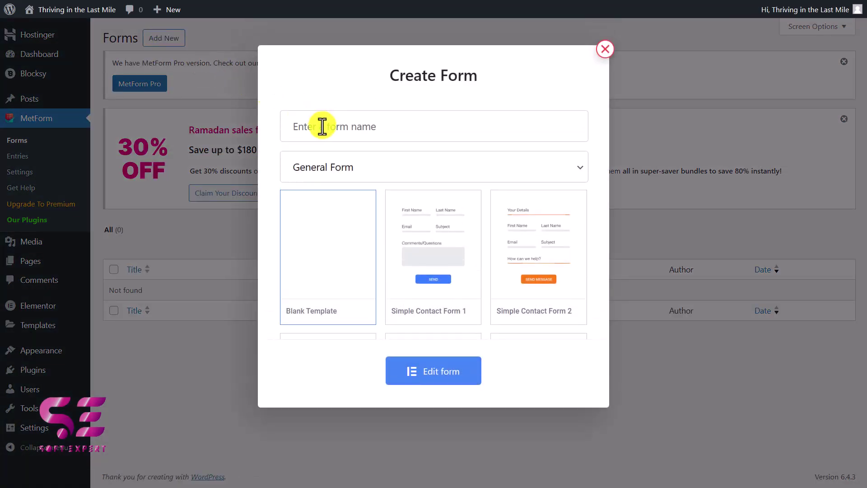
click(344, 127)
text(News)
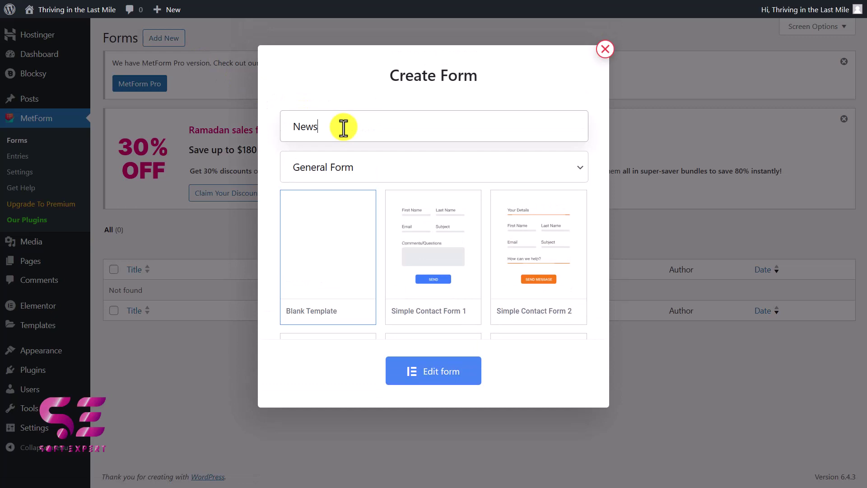
text(letter)
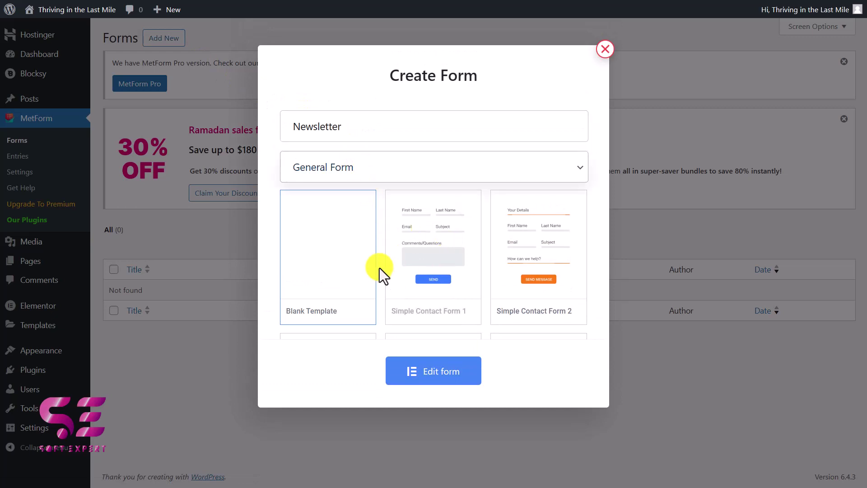
scroll(380, 268, down, 1)
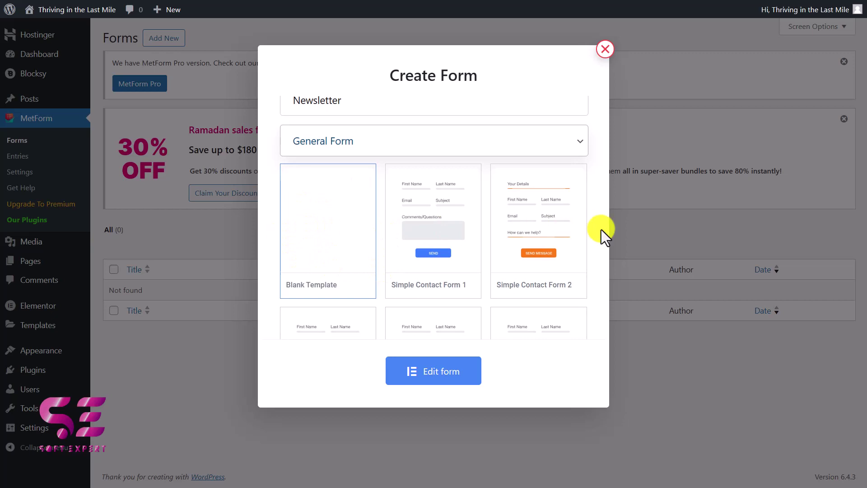
scroll(601, 230, down, 3)
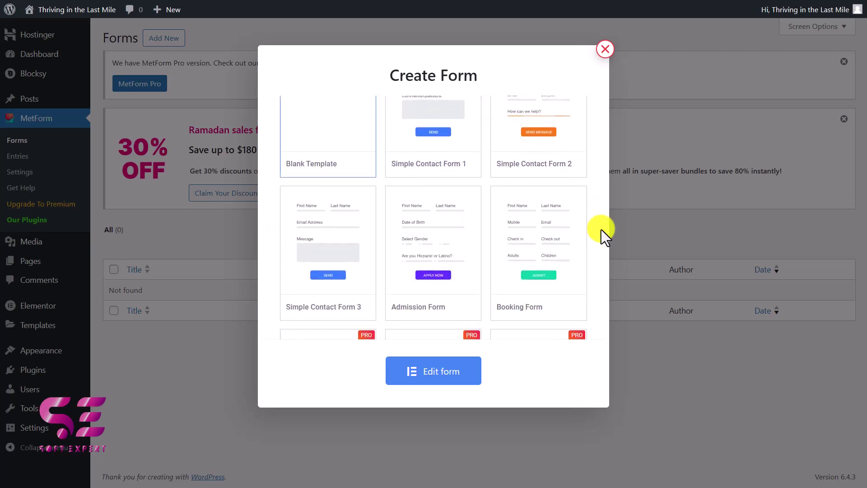
scroll(601, 229, down, 7)
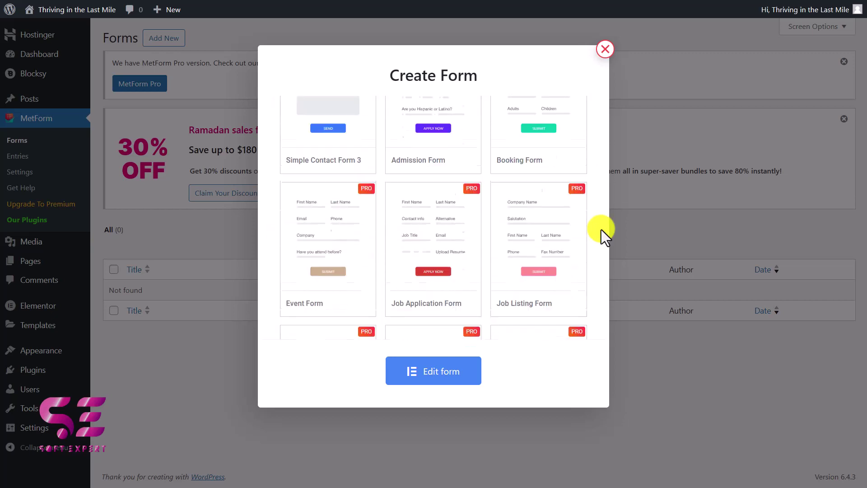
scroll(601, 230, down, 3)
scroll(601, 229, up, 3)
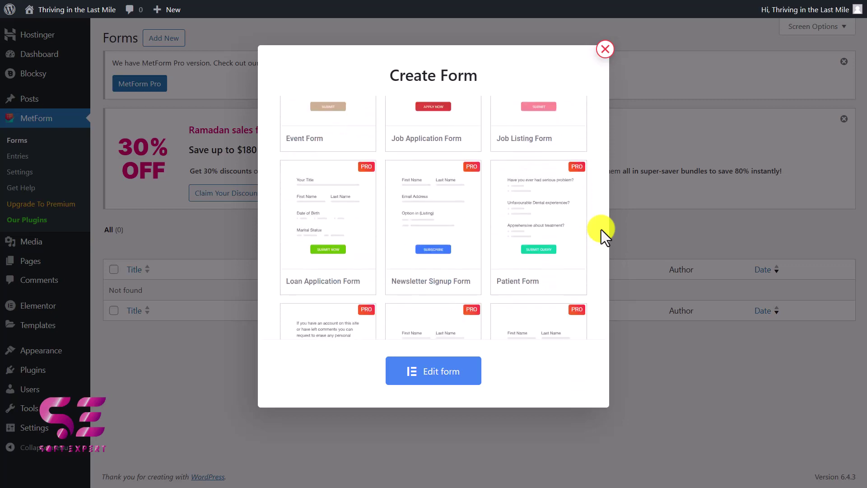
scroll(601, 230, up, 10)
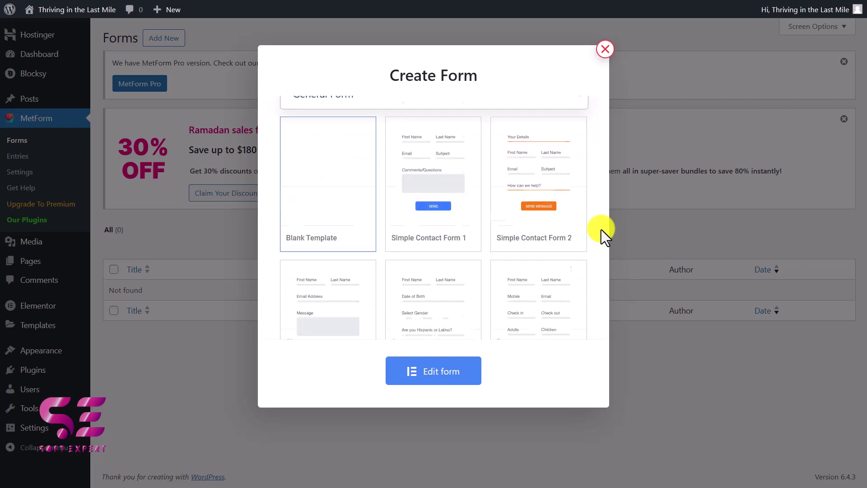
click(300, 228)
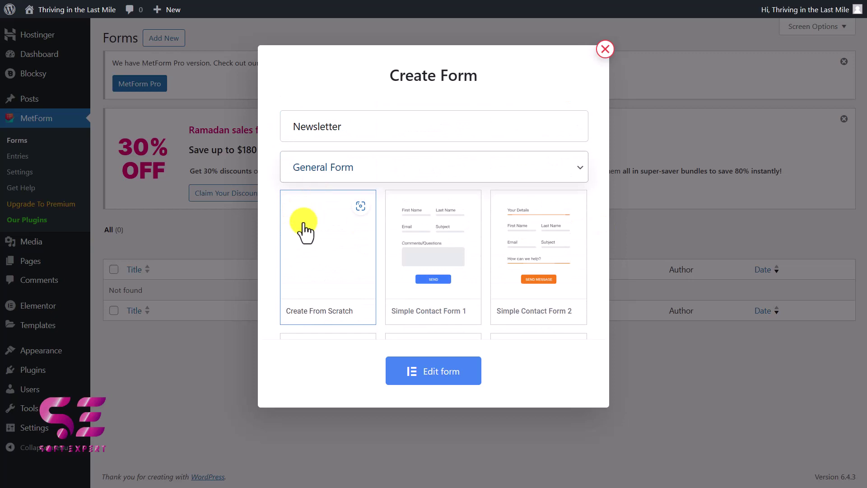
click(425, 374)
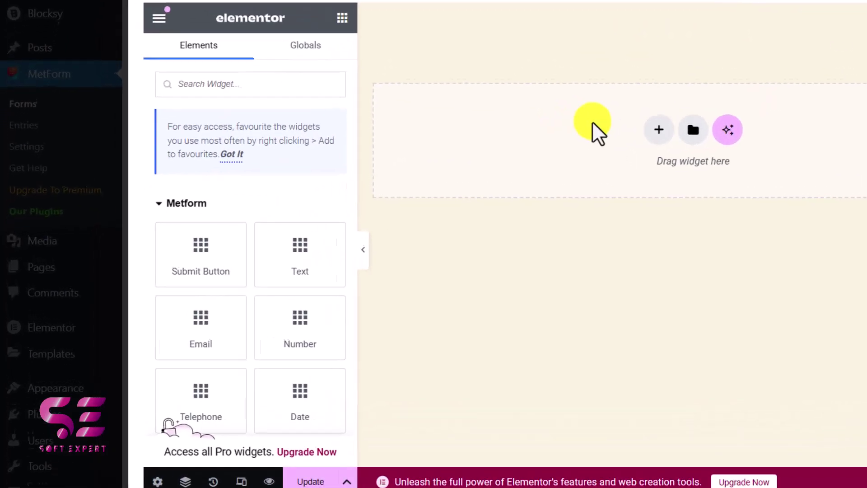
Scroll the MetForm widget panel to review fields like Email, Telephone and GDPR Consent
scroll(332, 206, down, 5)
drag(325, 149, 325, 149)
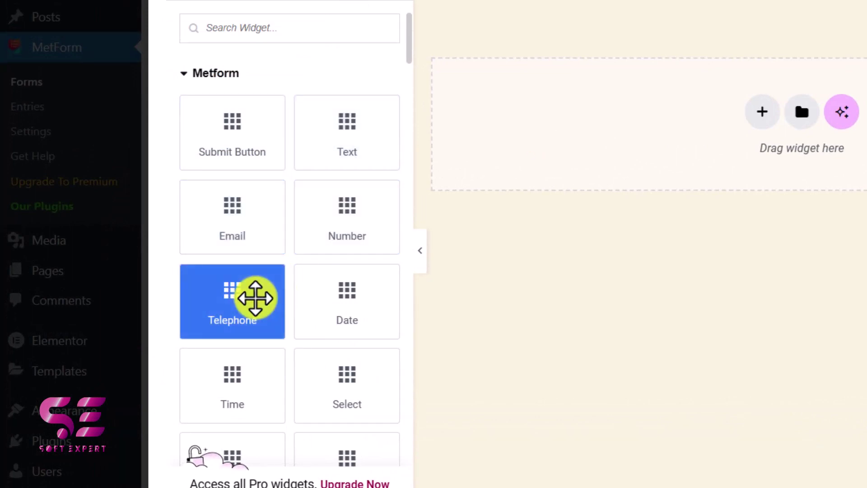
scroll(256, 296, down, 2)
scroll(255, 297, down, 5)
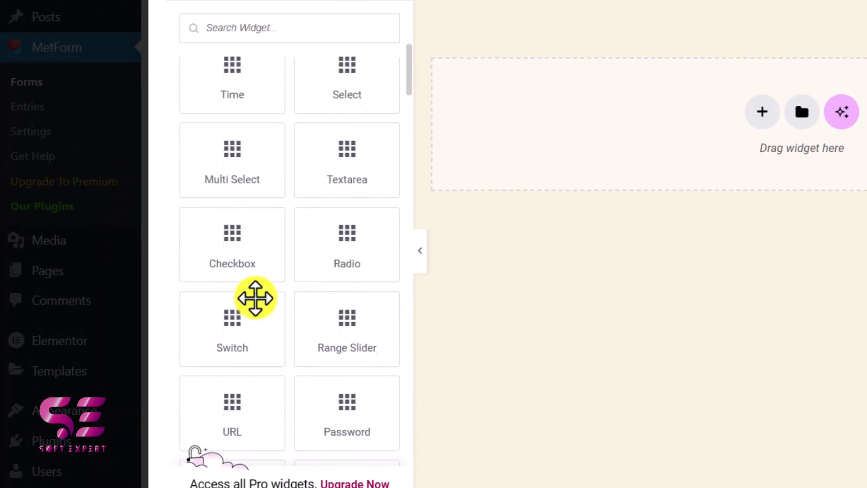
scroll(255, 296, down, 2)
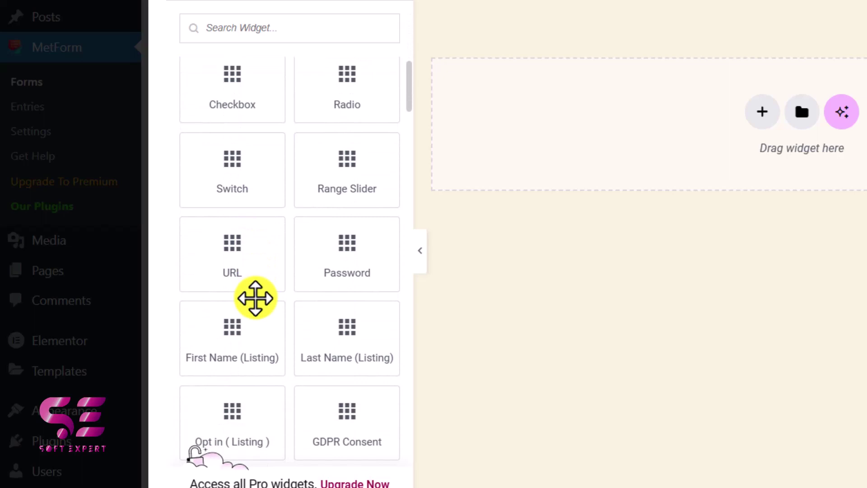
scroll(256, 297, down, 2)
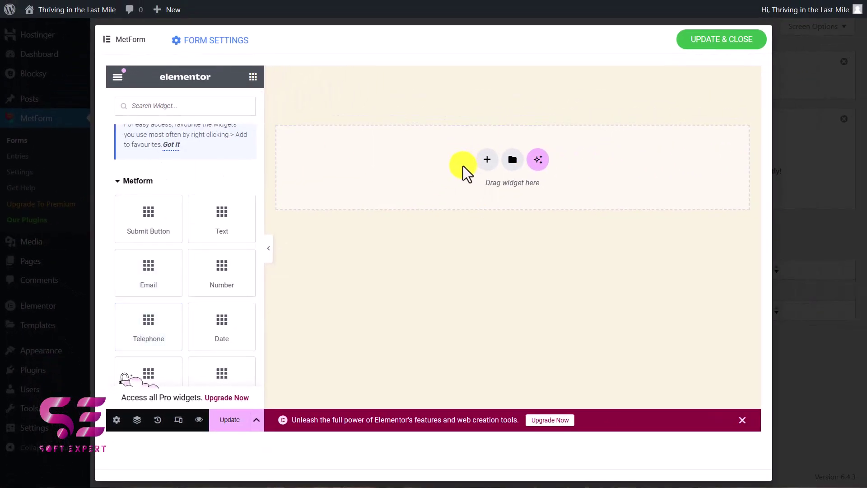
Add a 1/3 + 2/3 container, delete the empty section, and set Direction to row-reversed
click(488, 160)
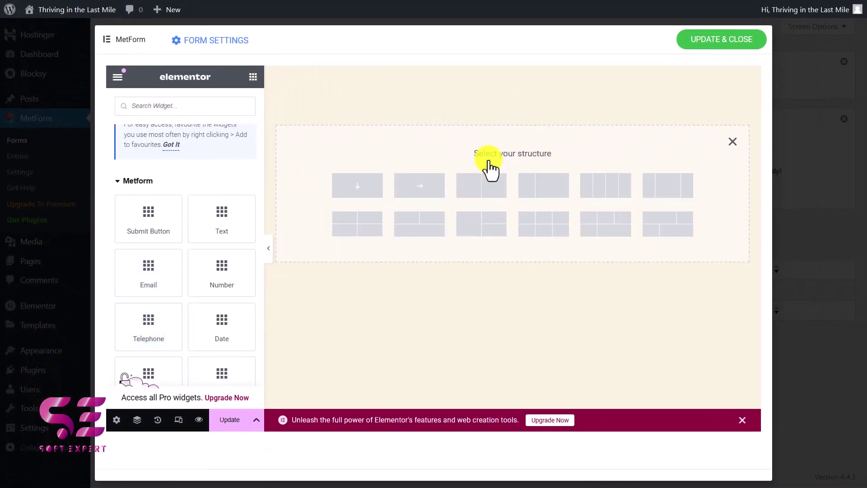
click(357, 192)
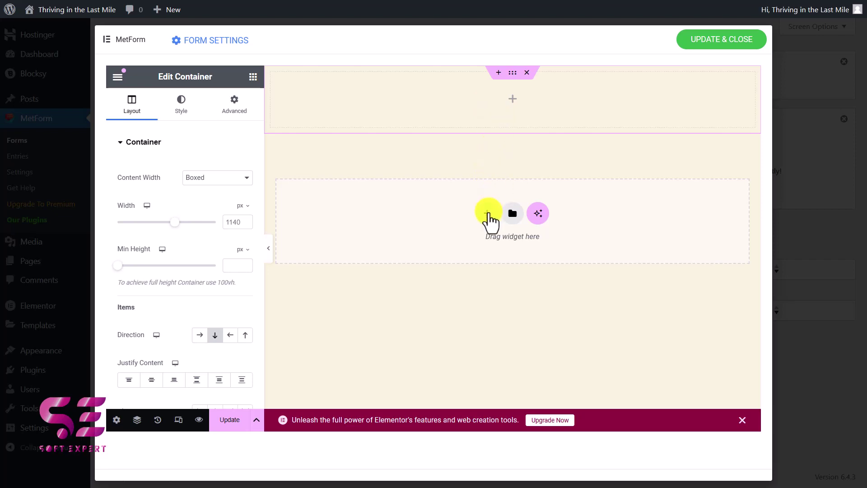
click(487, 213)
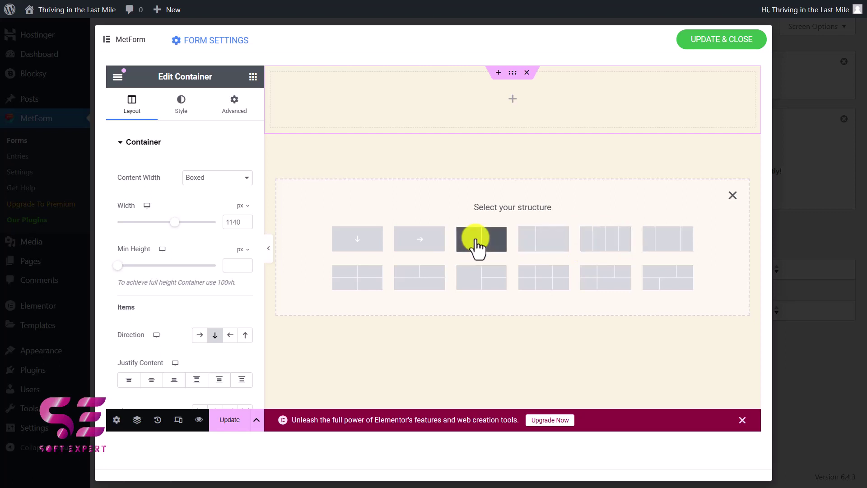
click(533, 243)
click(528, 73)
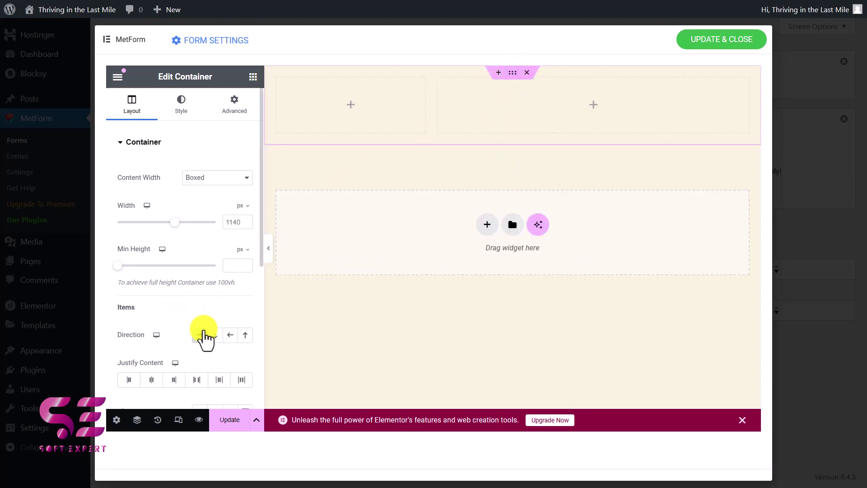
click(231, 335)
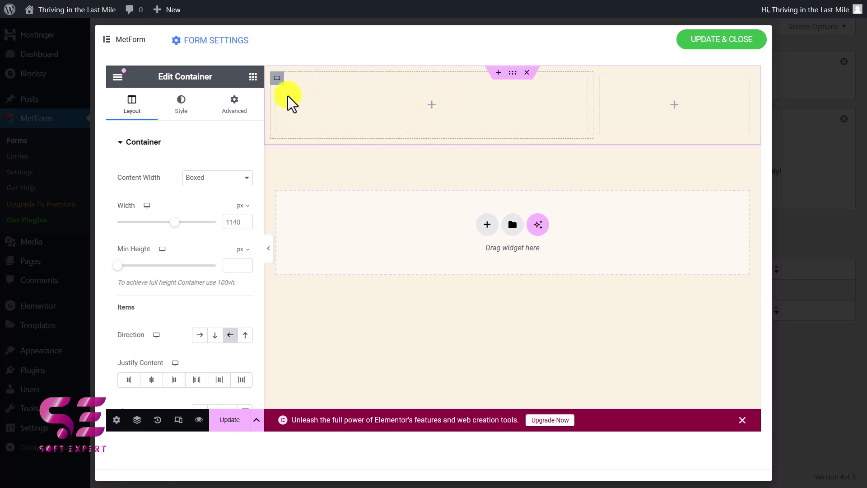
click(253, 83)
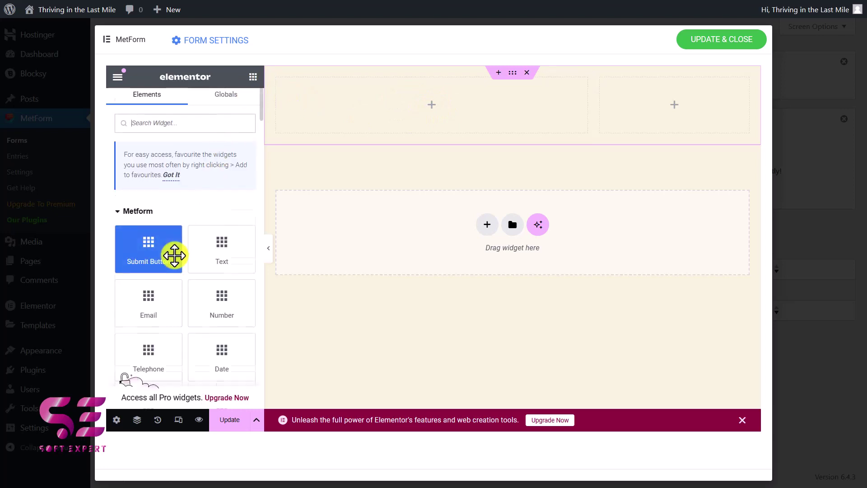
Drop an Email field into the wide left column and select the two-column section
scroll(205, 297, down, 1)
drag(161, 198, 355, 115)
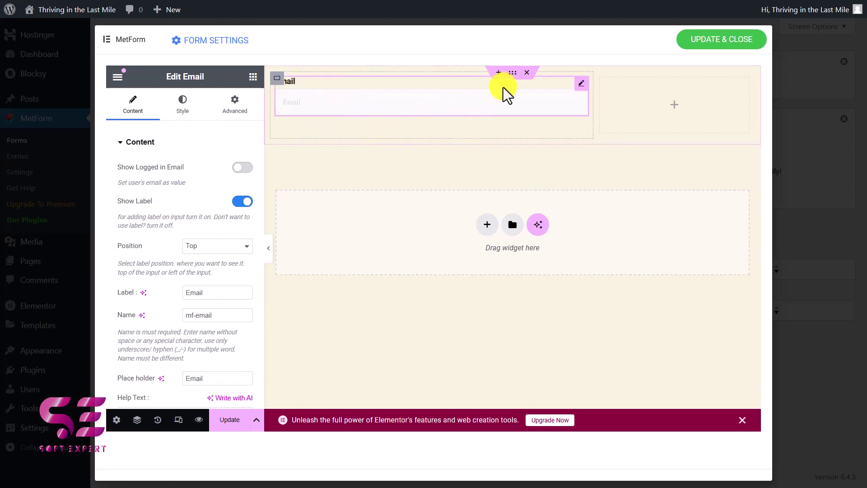
click(517, 77)
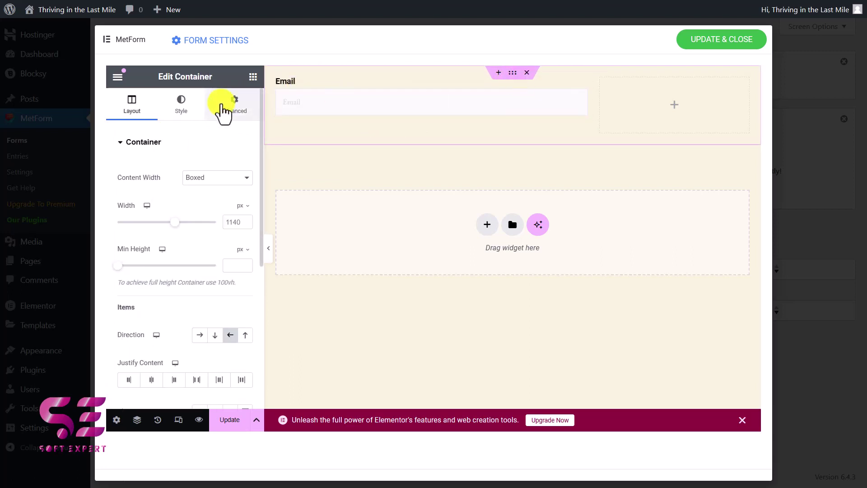
Set the section's linked padding to 50 px on every side
click(222, 110)
click(218, 226)
text(50)
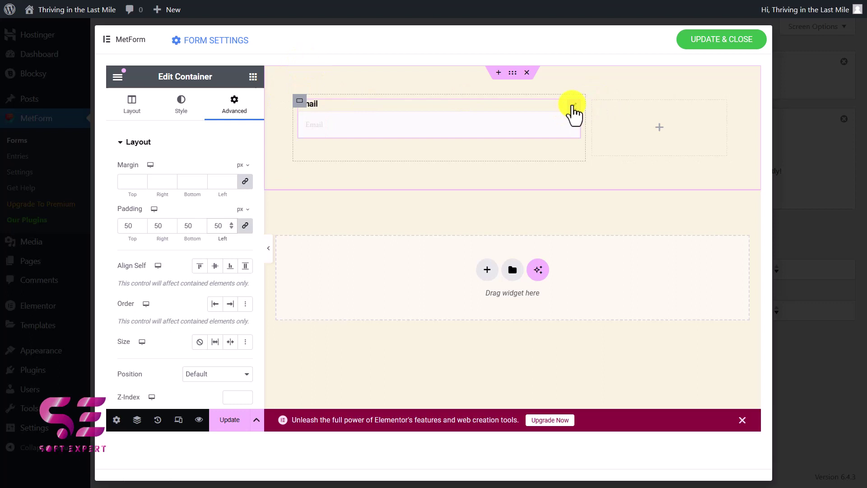
click(573, 105)
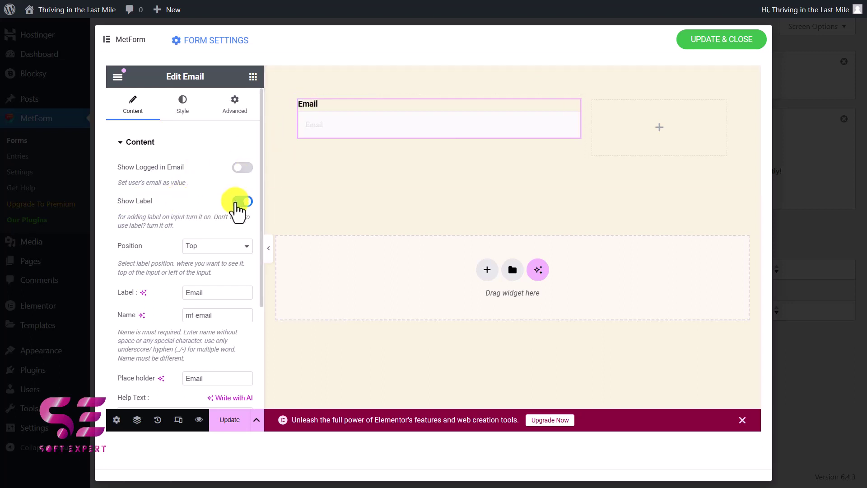
Hide the Email field's label and add the help text 'Helping text'
click(243, 202)
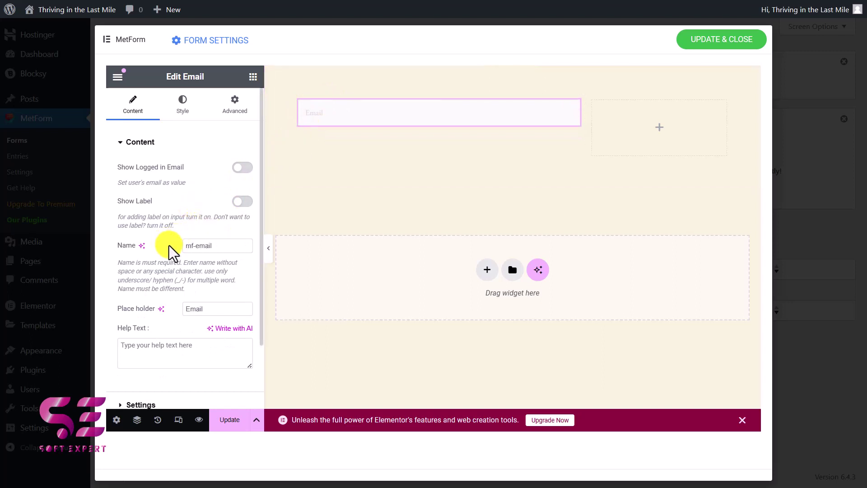
scroll(216, 247, down, 1)
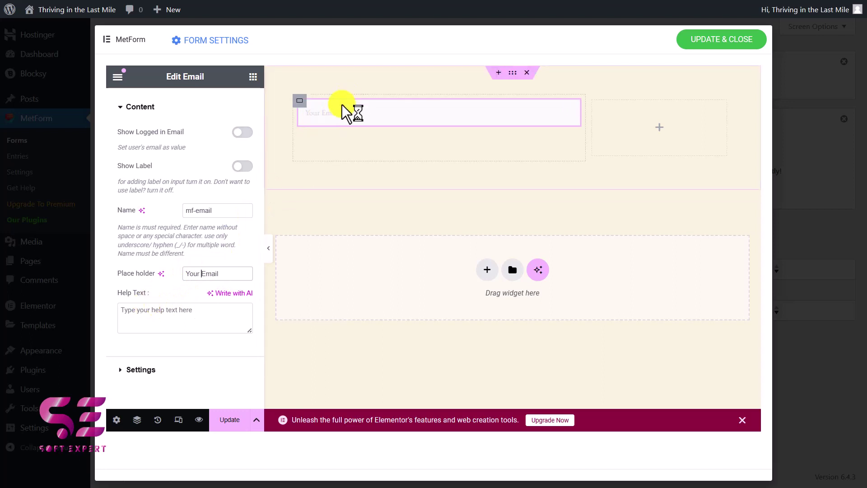
click(122, 332)
text(Helping text)
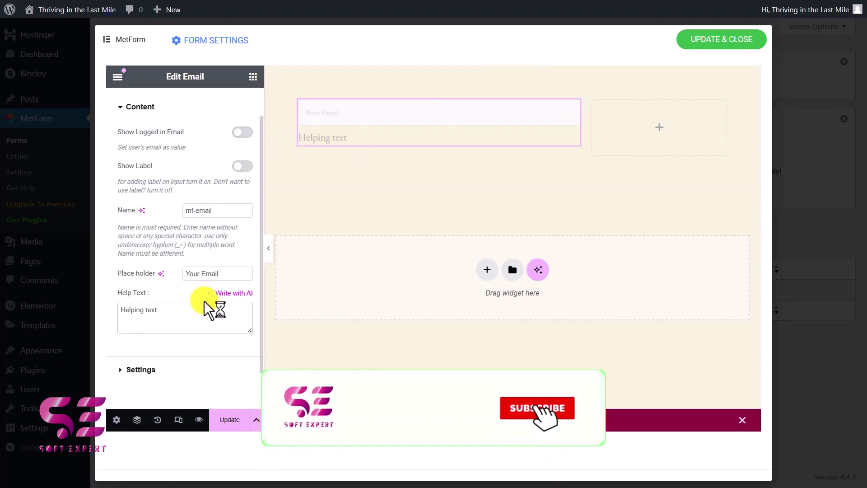
Make the Email field required, keep validation type None, and select the warning message
scroll(210, 307, down, 2)
click(140, 327)
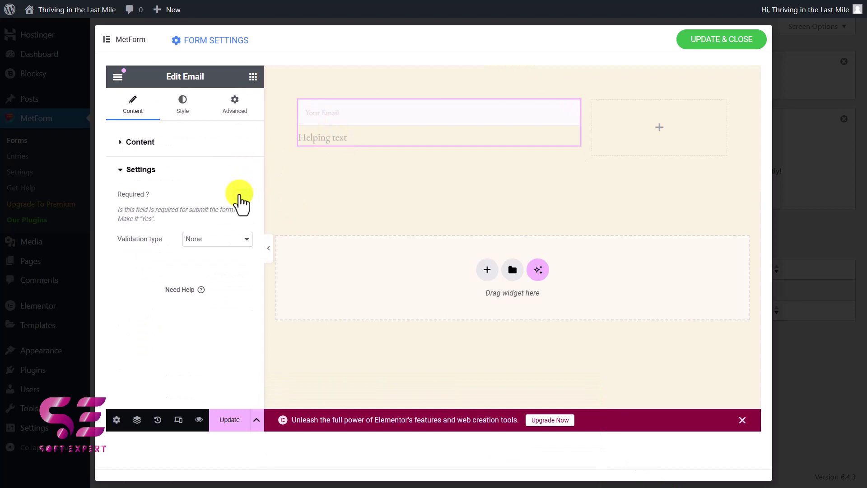
click(240, 195)
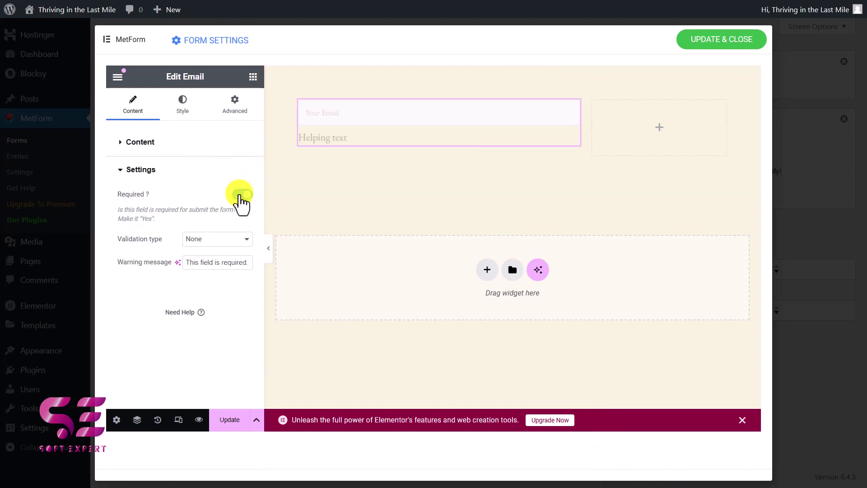
click(146, 240)
click(194, 238)
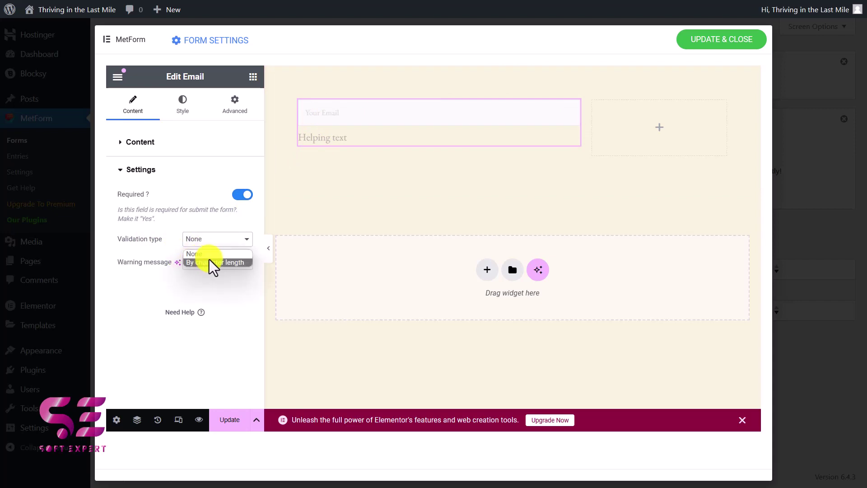
click(194, 254)
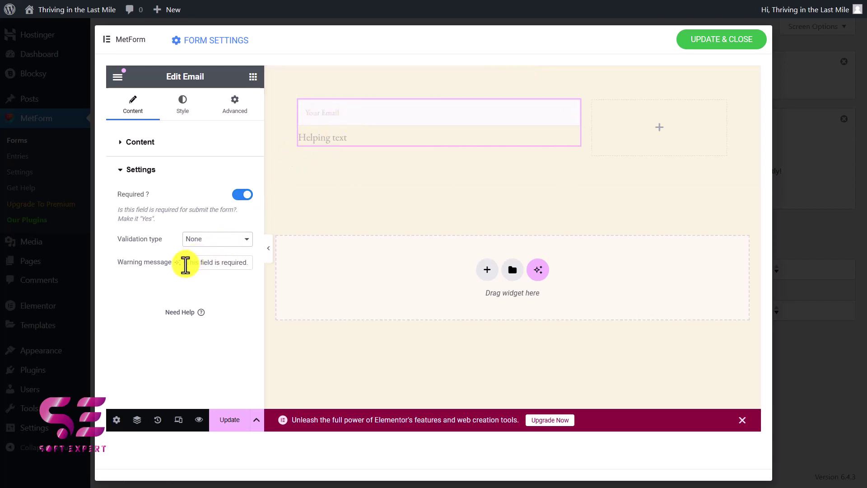
drag(207, 264, 244, 262)
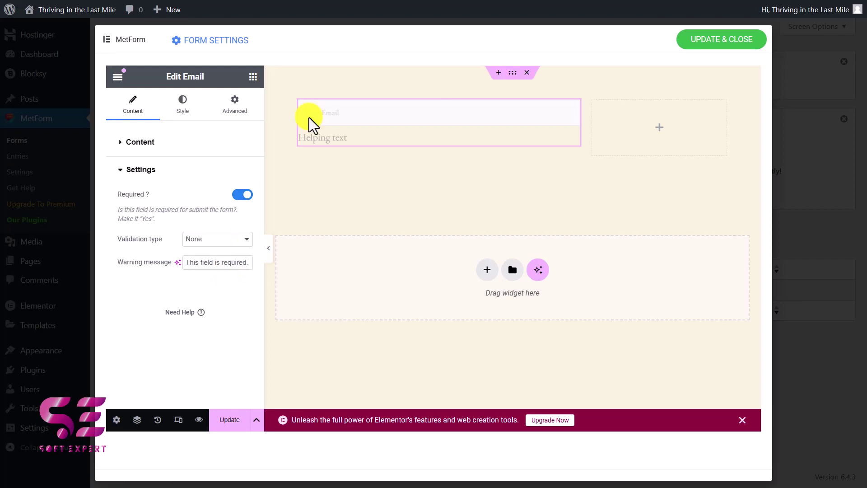
Try 20 px input padding on the Email field, then clear it again
click(186, 109)
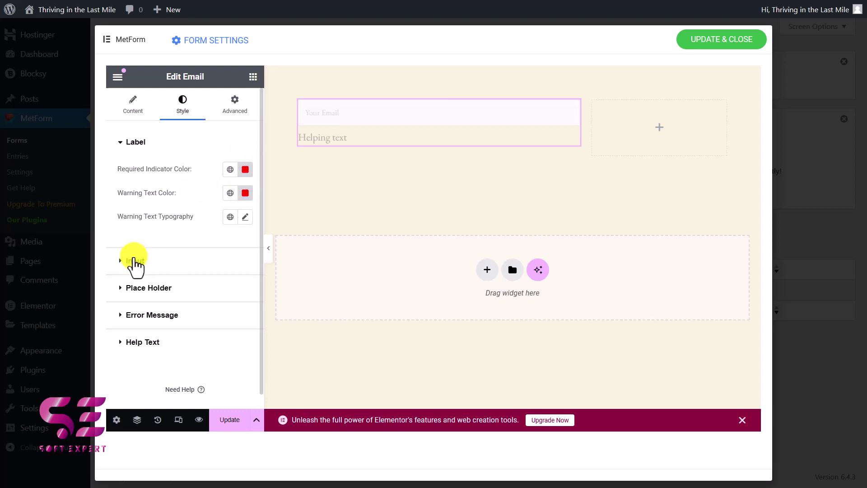
click(147, 261)
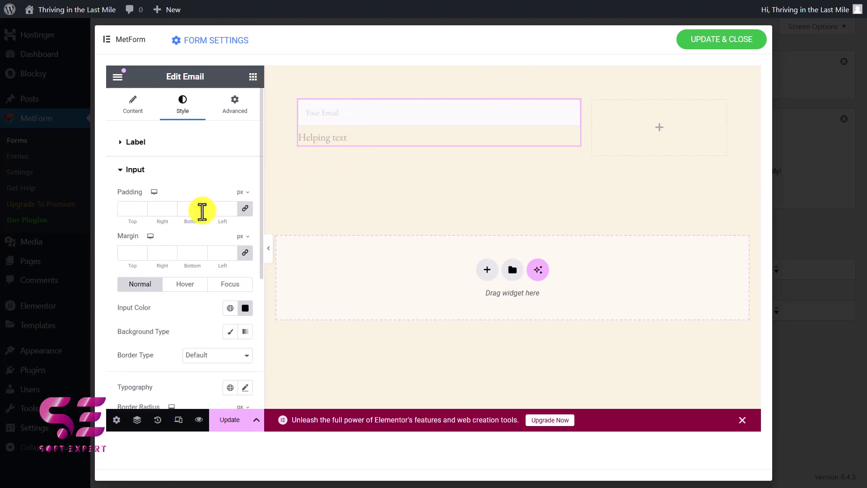
click(215, 208)
text(20)
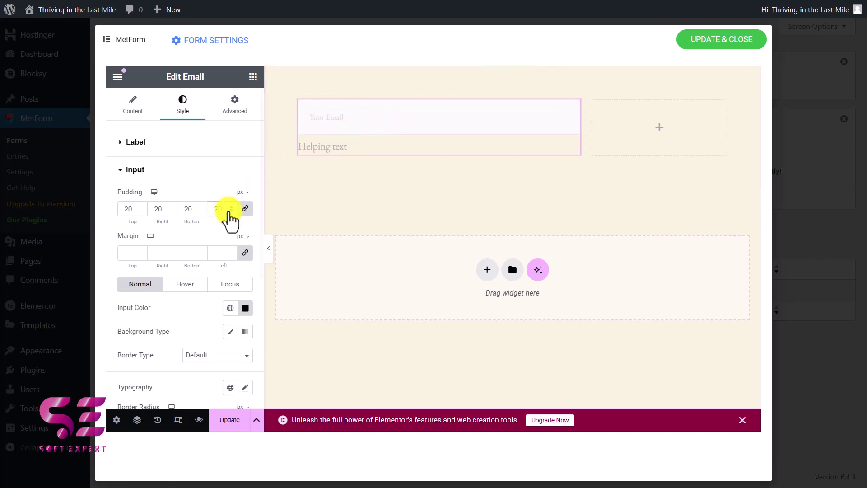
key(BackSpace)
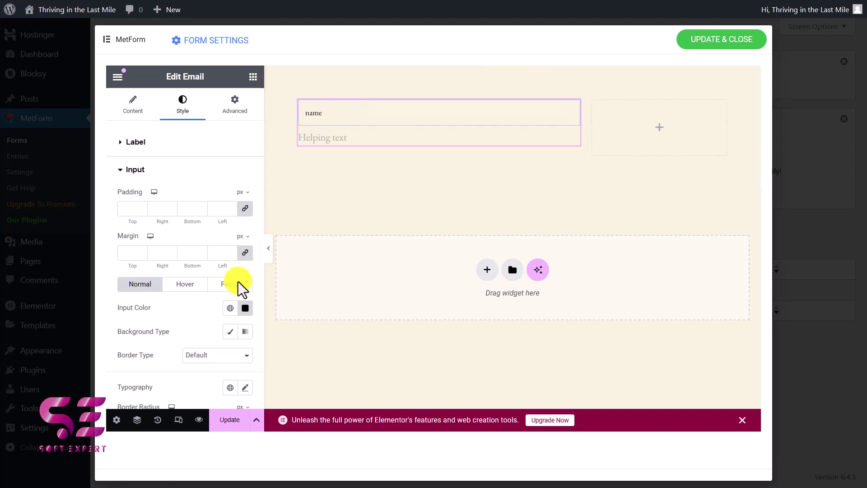
Set the email input text colour to Theme Palette Color 3
click(229, 308)
scroll(217, 281, down, 2)
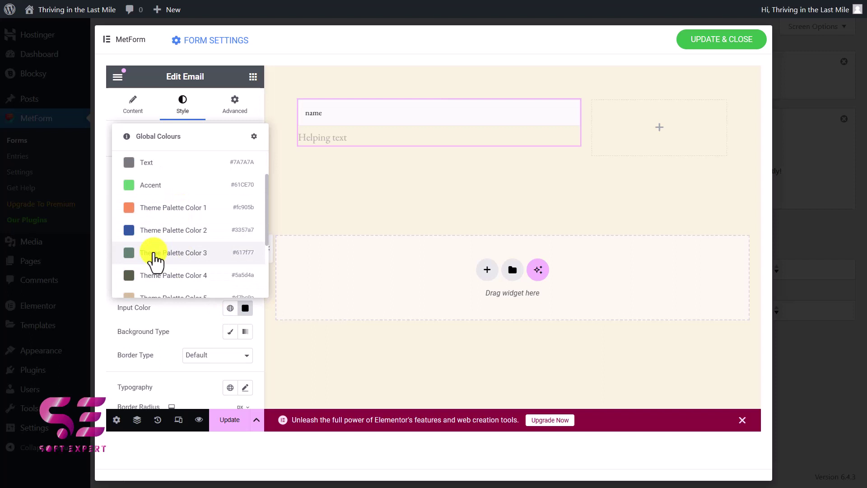
click(151, 255)
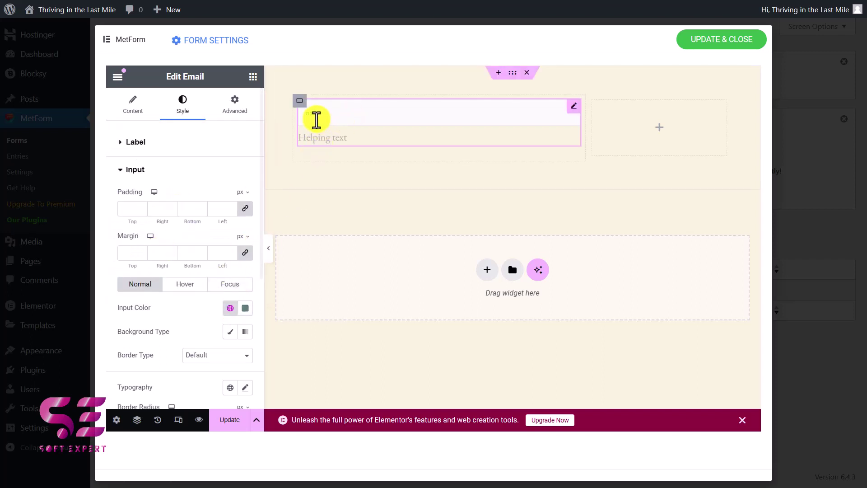
scroll(161, 325, down, 1)
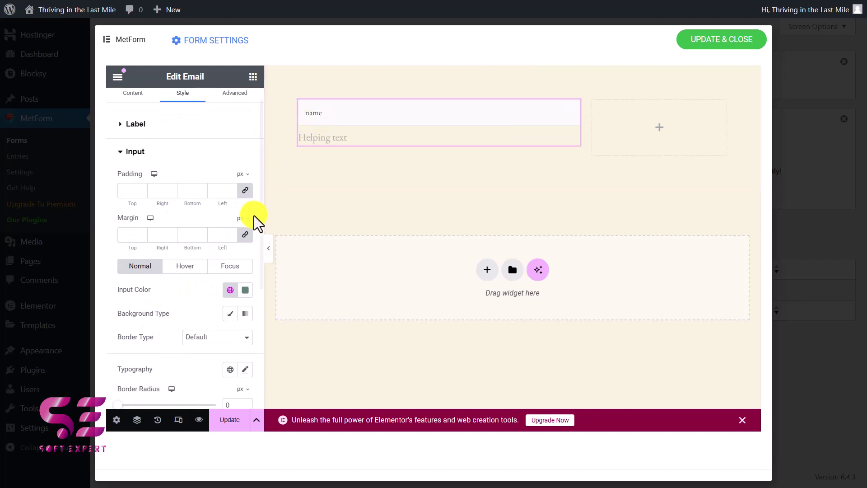
Give the input a Classic background with a fully transparent colour
click(229, 314)
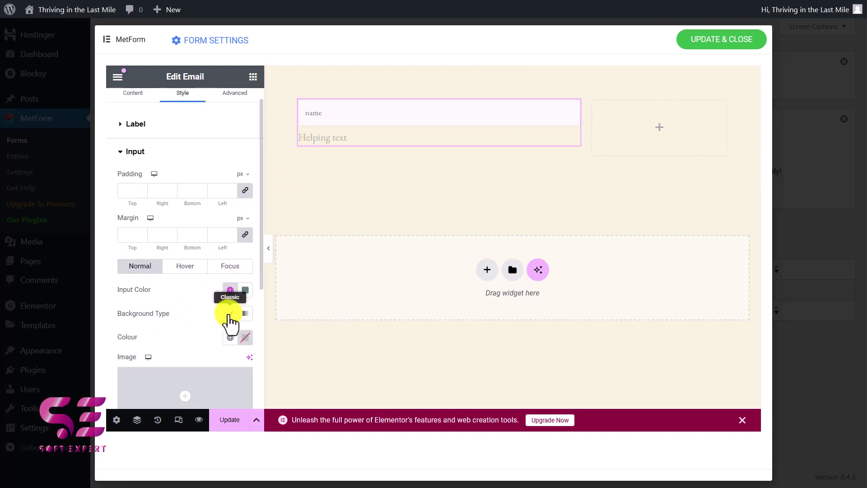
scroll(239, 294, down, 3)
click(244, 273)
mouse_move(242, 200)
mouse_down()
mouse_move(284, 147)
mouse_move(217, 142)
mouse_move(219, 172)
mouse_up()
drag(307, 228, 179, 228)
click(316, 120)
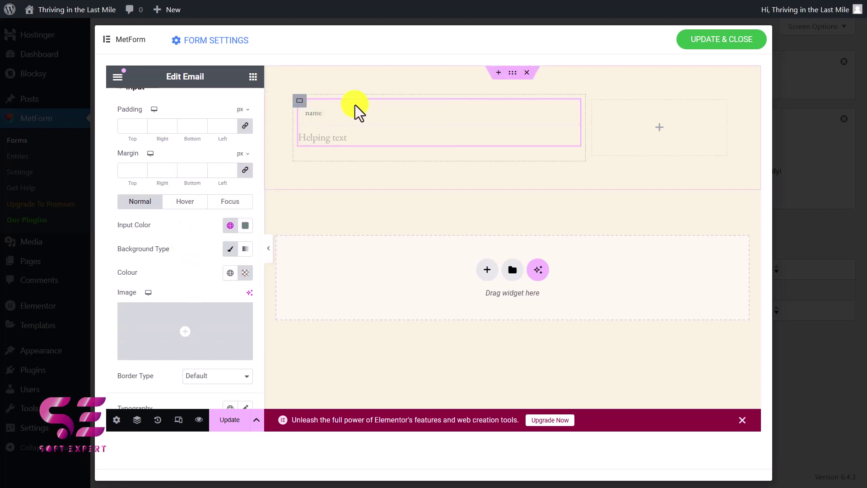
scroll(193, 300, down, 3)
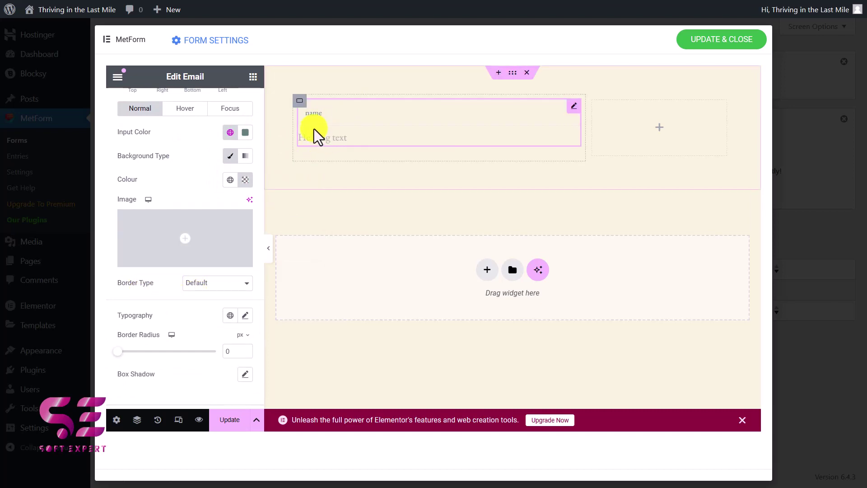
Give the email input a solid 1 px border in the global Text grey
click(205, 285)
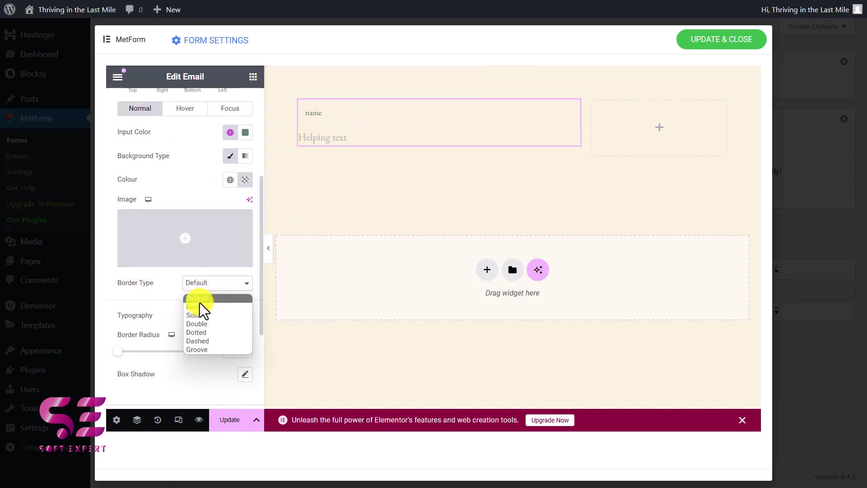
click(198, 315)
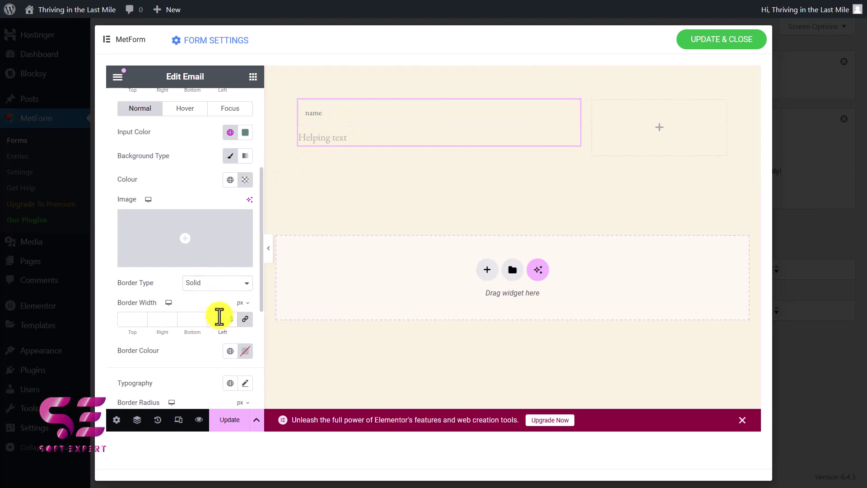
click(227, 324)
text(10)
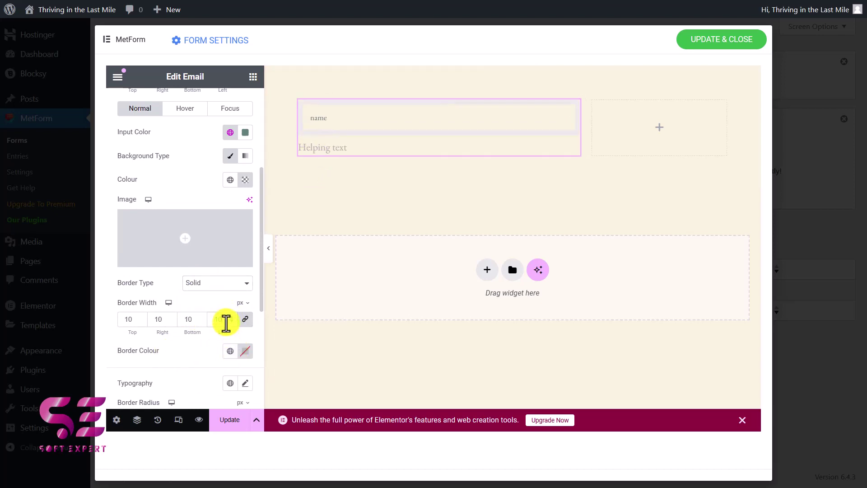
key(BackSpace)
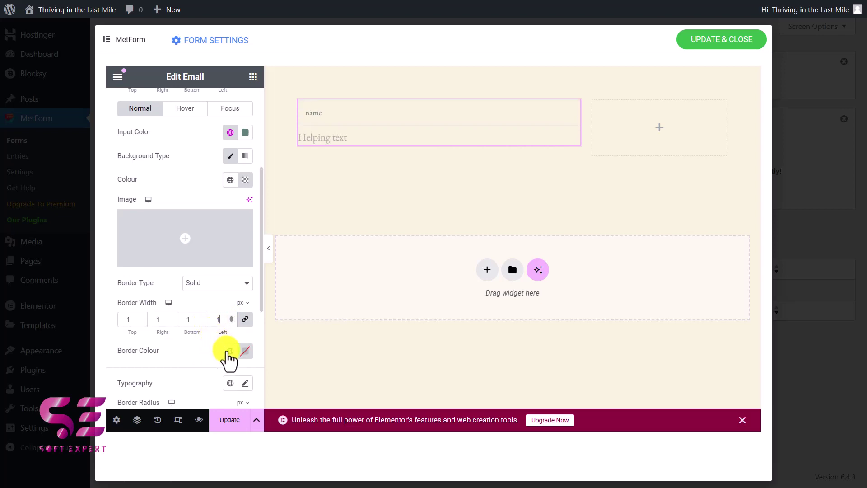
click(230, 351)
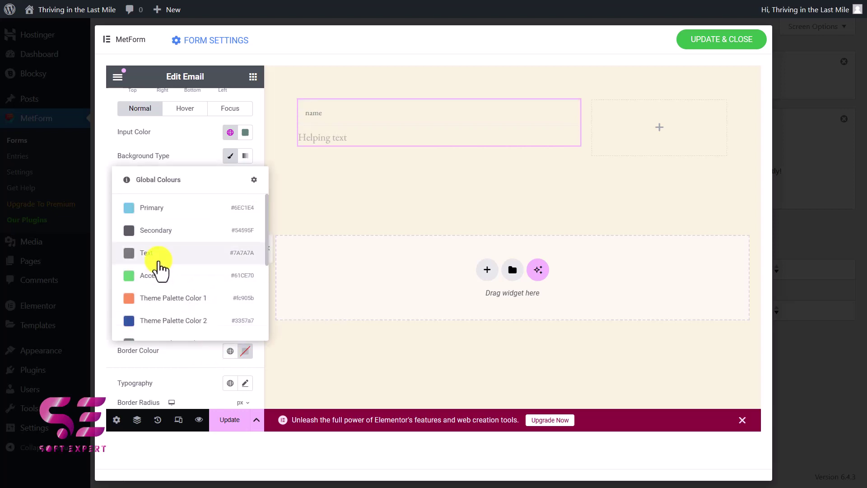
click(156, 256)
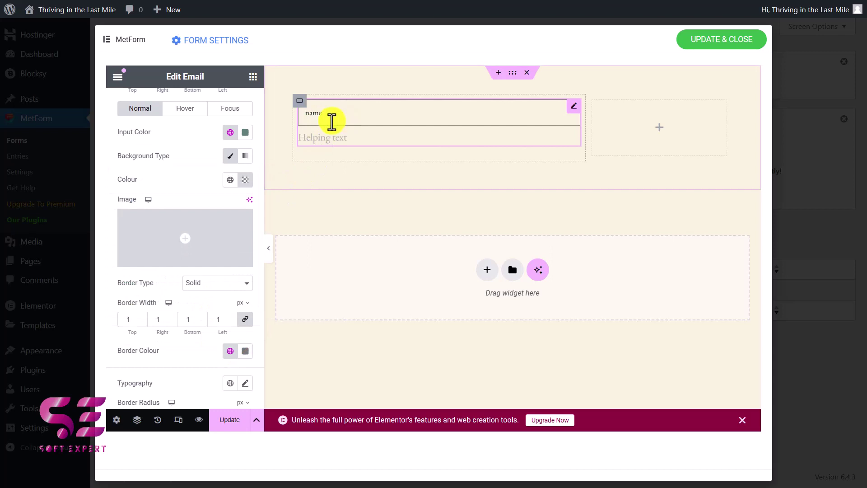
Set the email input's font family to Roboto
scroll(188, 341, down, 2)
scroll(188, 341, down, 1)
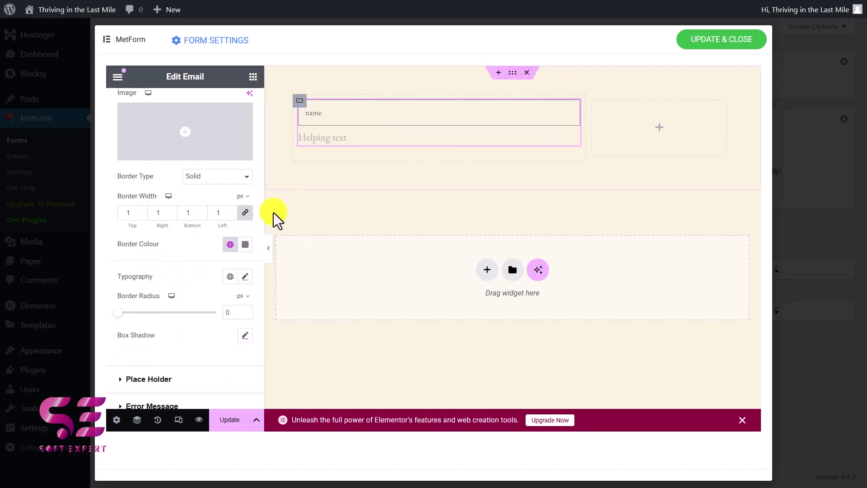
click(245, 277)
click(201, 334)
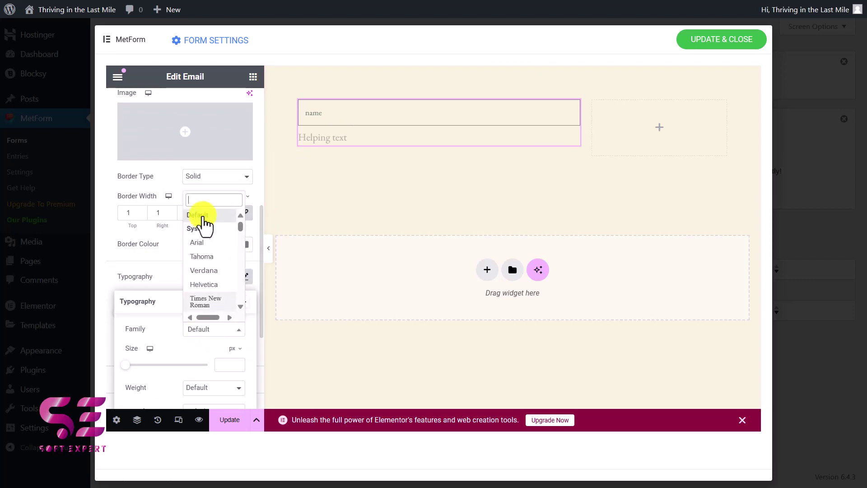
text(robo)
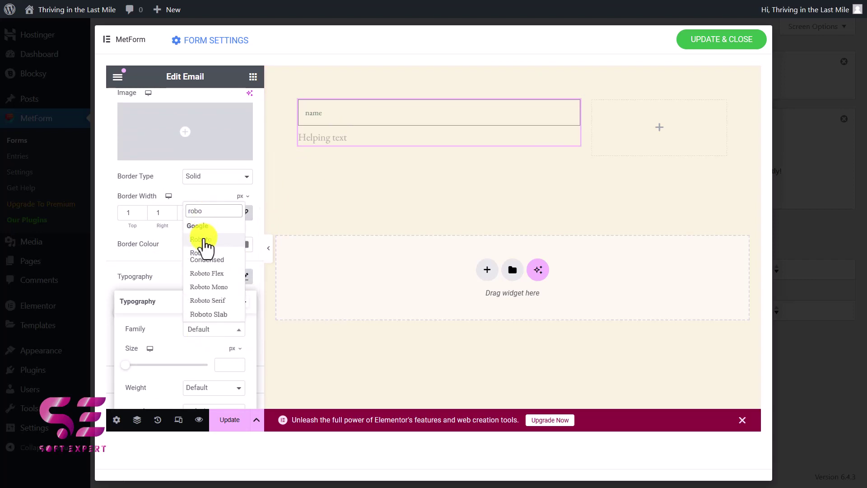
click(202, 240)
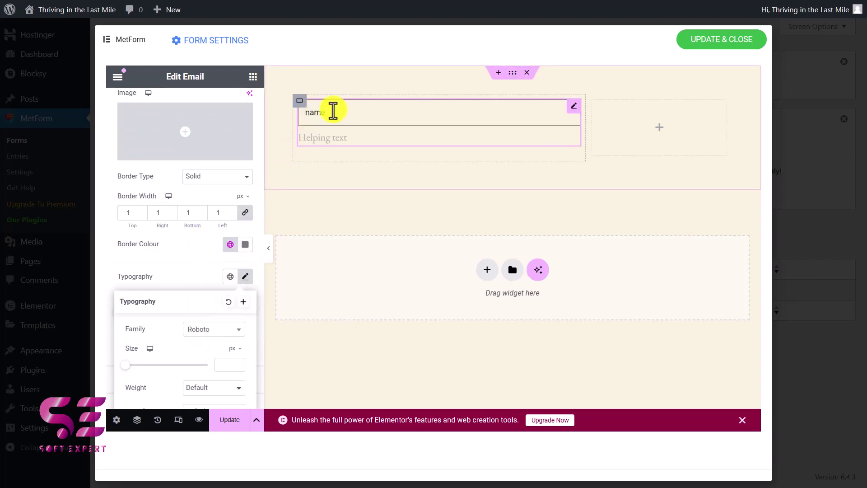
click(199, 244)
scroll(132, 265, down, 1)
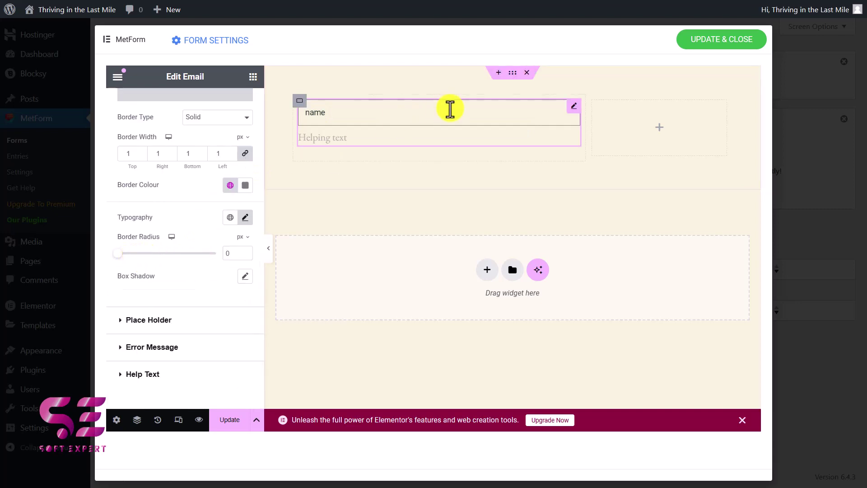
Select the container, undo back to the email field, and try then remove a drop shadow
click(299, 108)
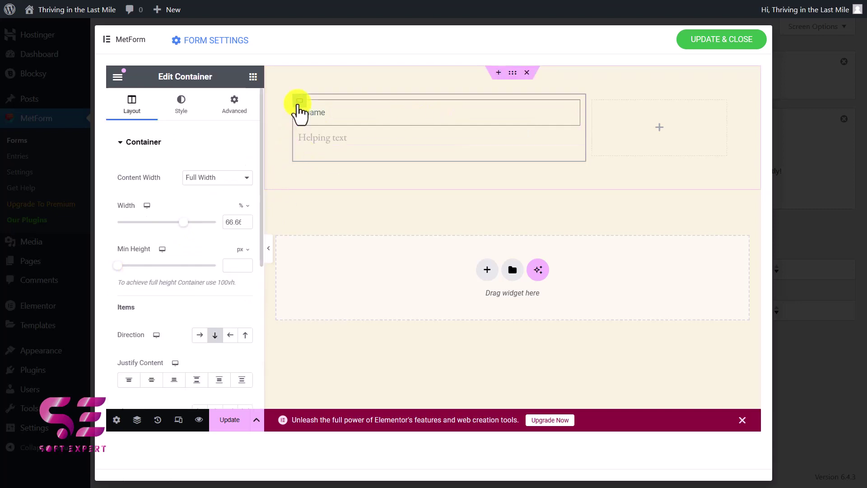
click(233, 105)
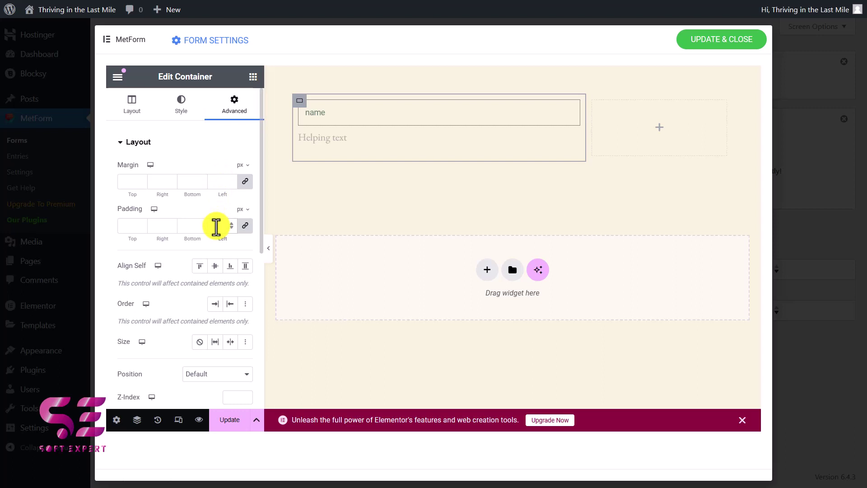
key(ctrl+z)
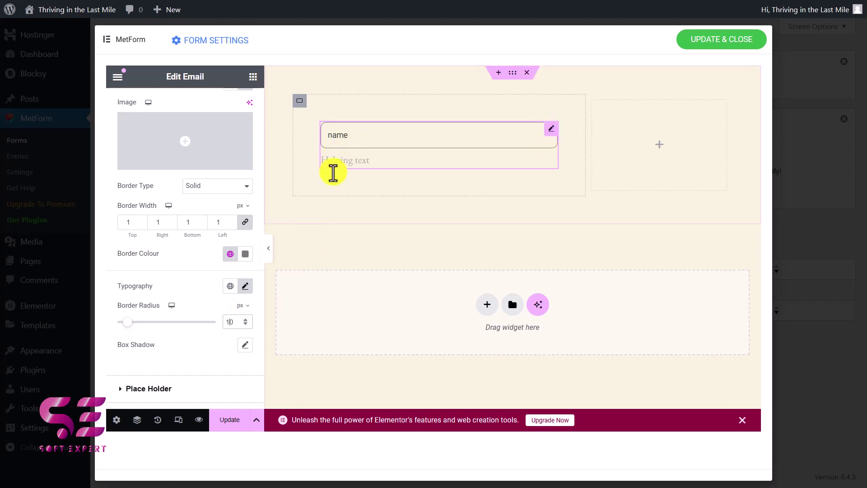
click(245, 344)
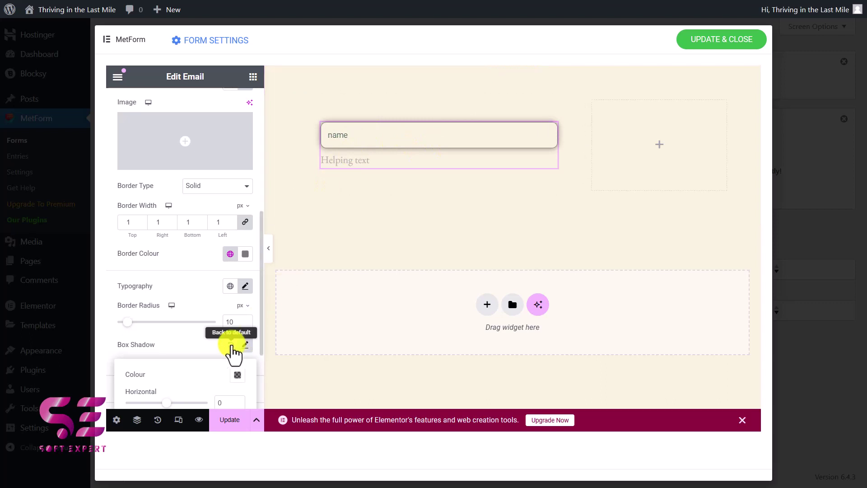
click(232, 345)
Set the hover text colour to Theme Palette Color 1, then check focus and placeholder styling
scroll(189, 343, up, 2)
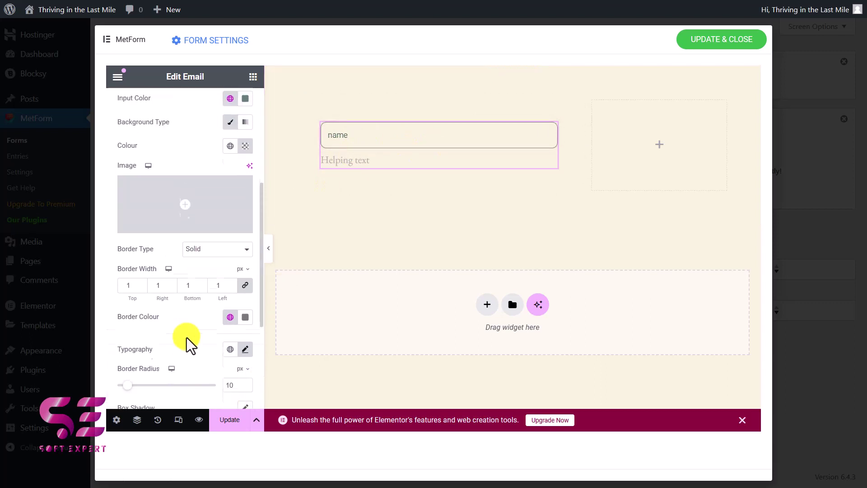
scroll(190, 344, up, 2)
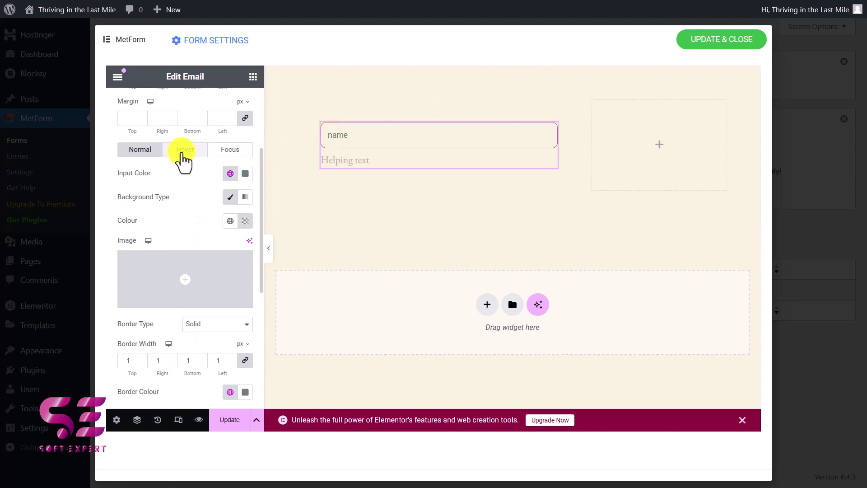
click(185, 151)
click(228, 152)
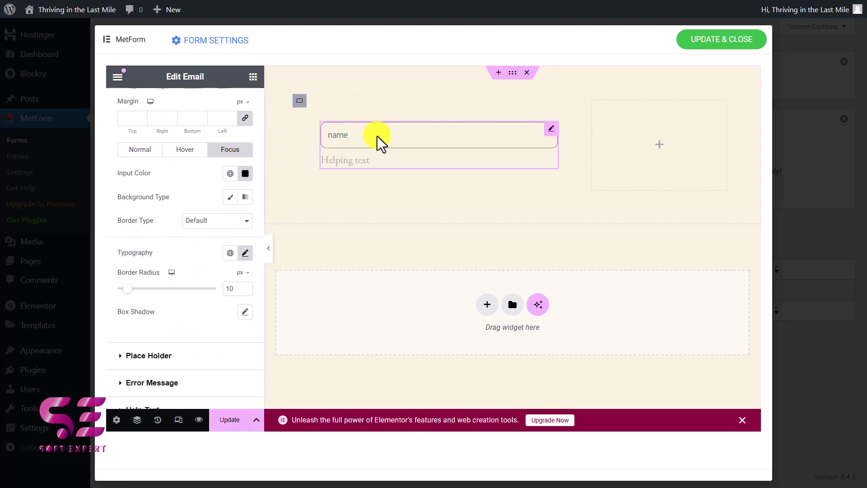
click(192, 154)
click(231, 174)
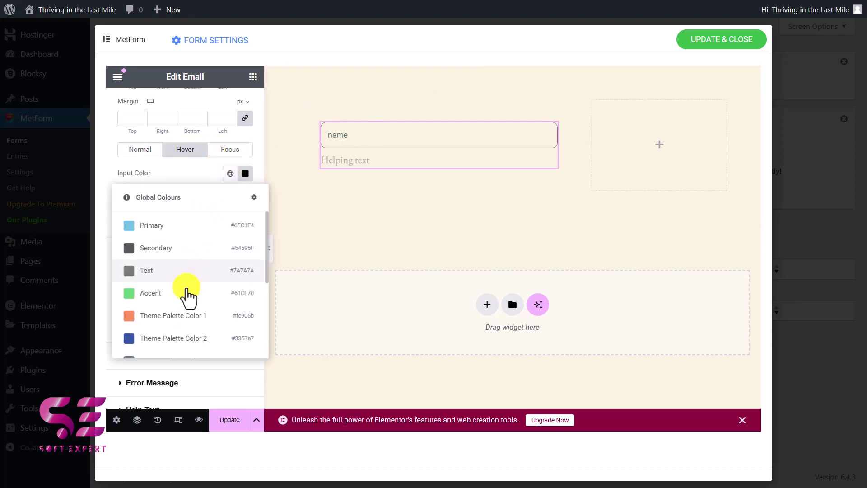
click(184, 324)
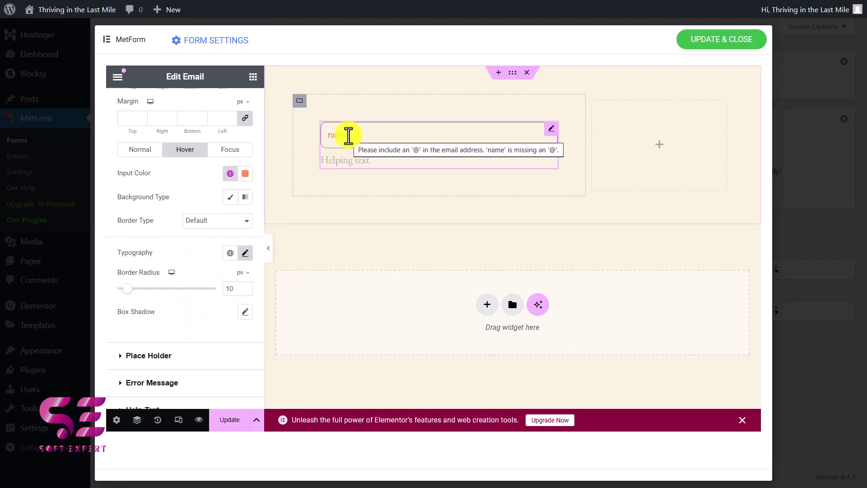
click(231, 150)
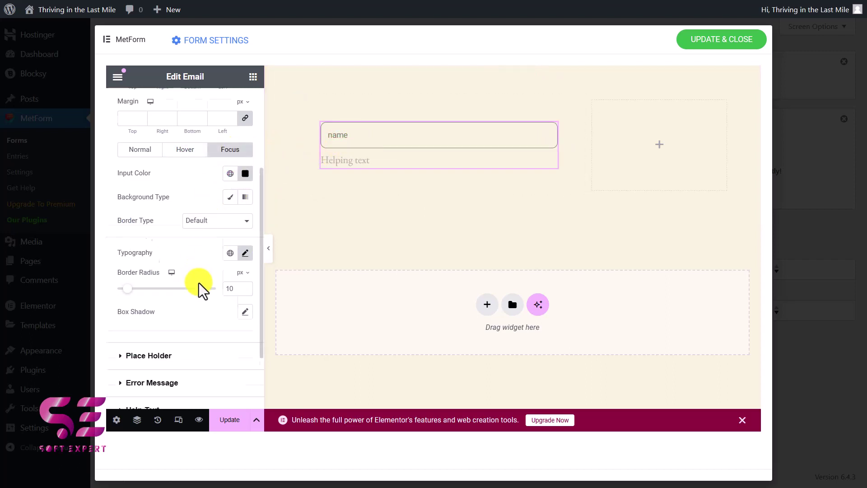
scroll(201, 286, down, 2)
click(174, 273)
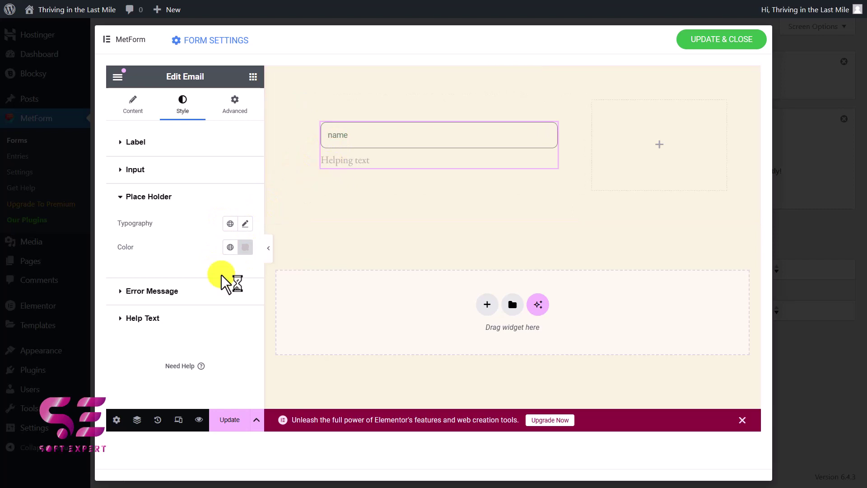
Give the email field's help text 12 px Roboto typography
click(178, 293)
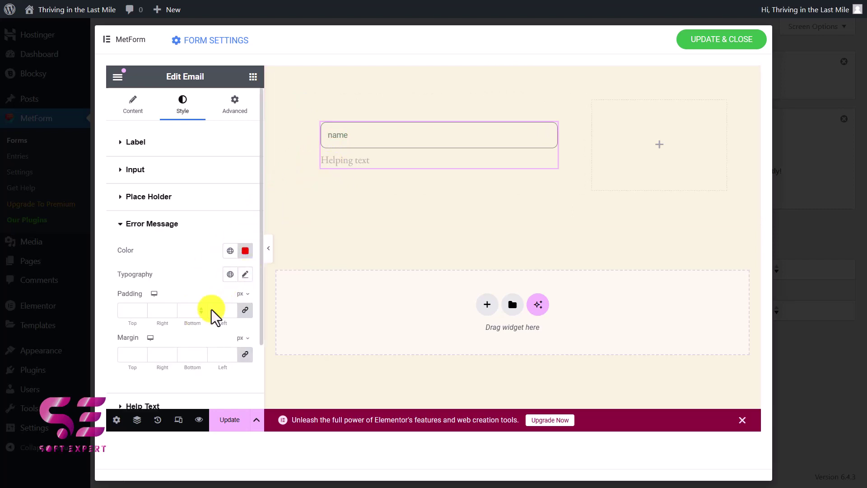
scroll(201, 348, down, 2)
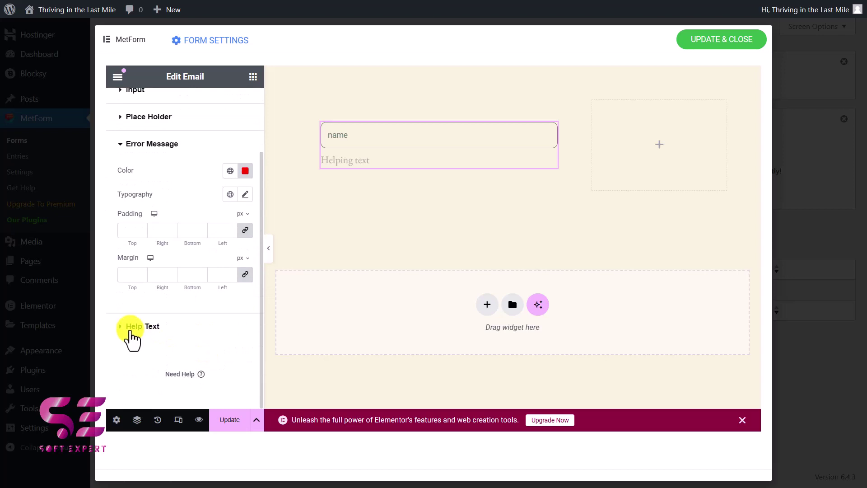
click(131, 330)
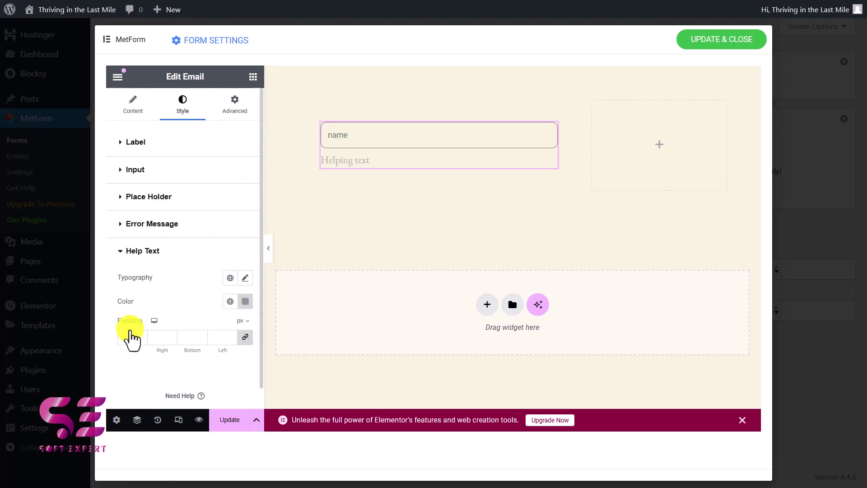
click(246, 278)
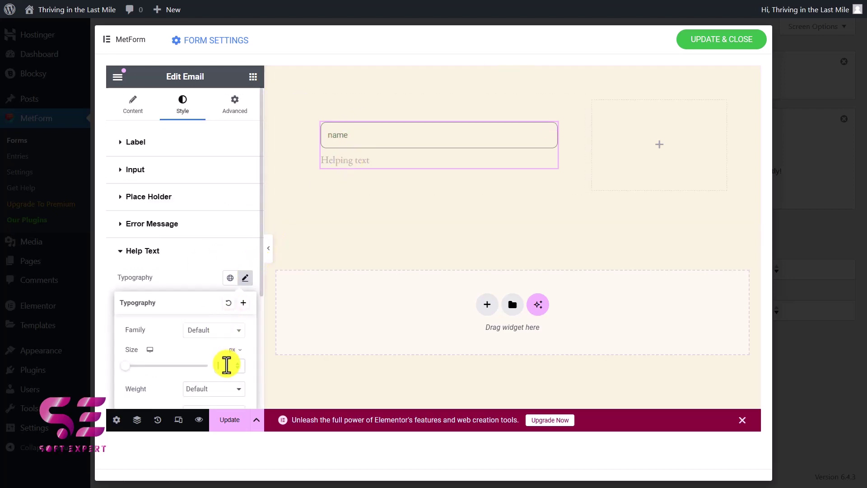
text(12)
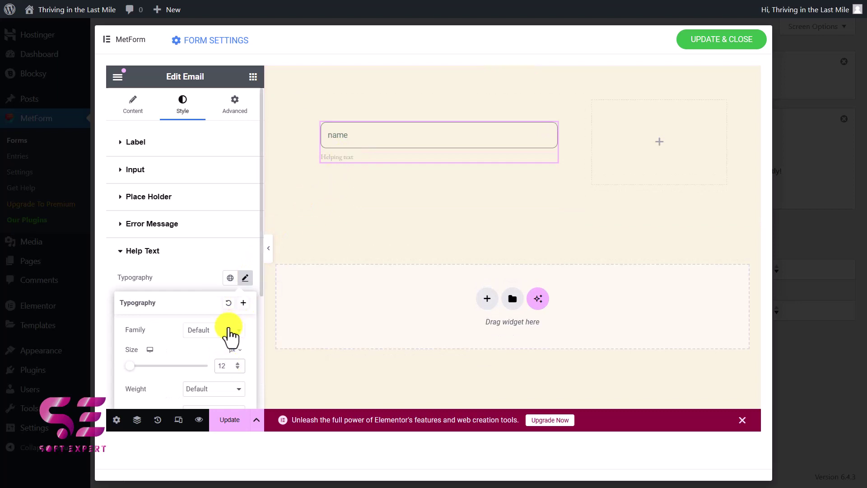
click(230, 331)
click(213, 212)
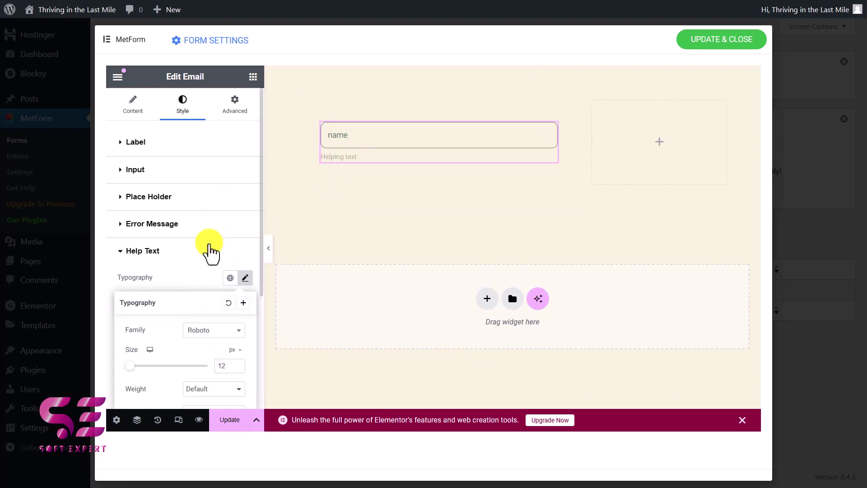
Collapse and reopen the help text styling, then select the Helping text wording in Content
click(216, 255)
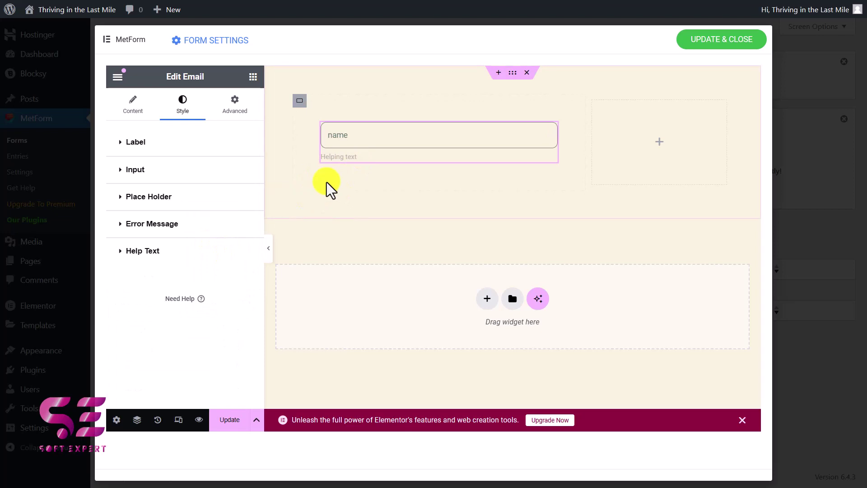
click(202, 241)
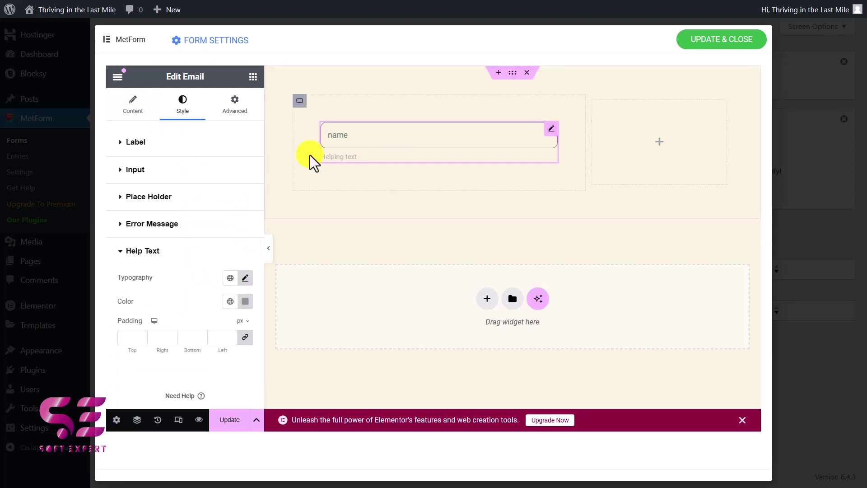
click(142, 117)
drag(154, 345, 120, 346)
Delete the Helping text and review the input's border colour options
key(BackSpace)
click(182, 110)
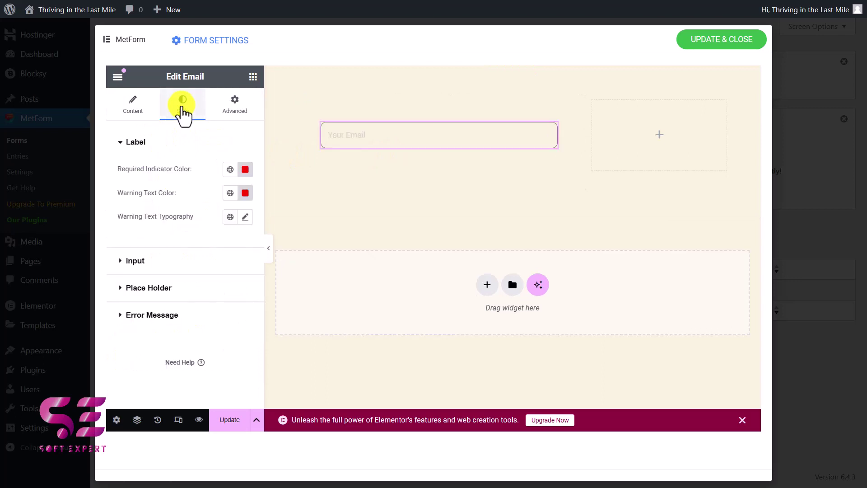
click(150, 270)
scroll(193, 310, down, 4)
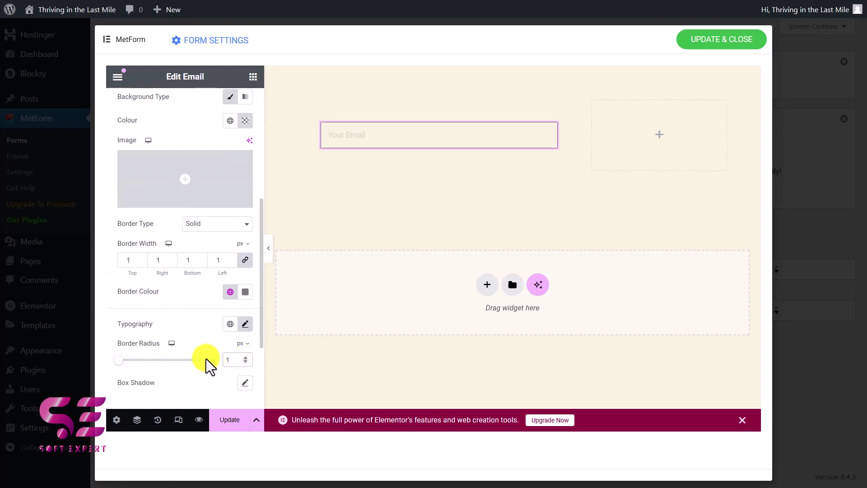
scroll(192, 329, up, 2)
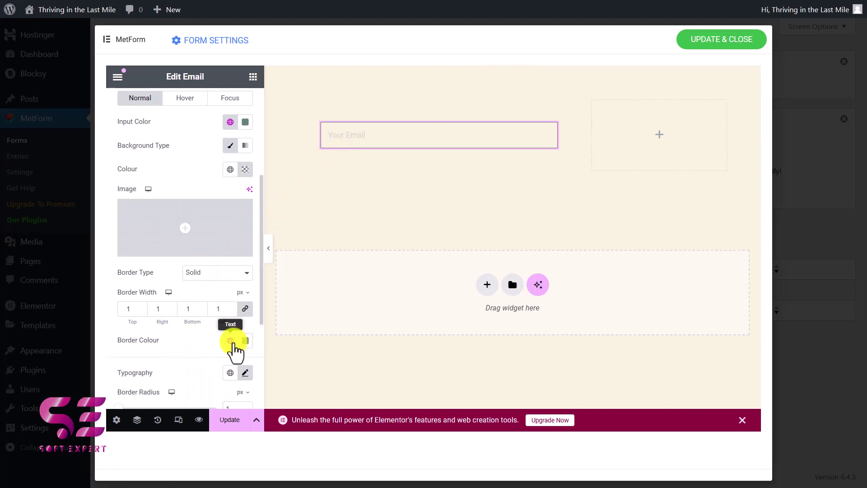
click(230, 340)
scroll(187, 264, down, 3)
click(348, 178)
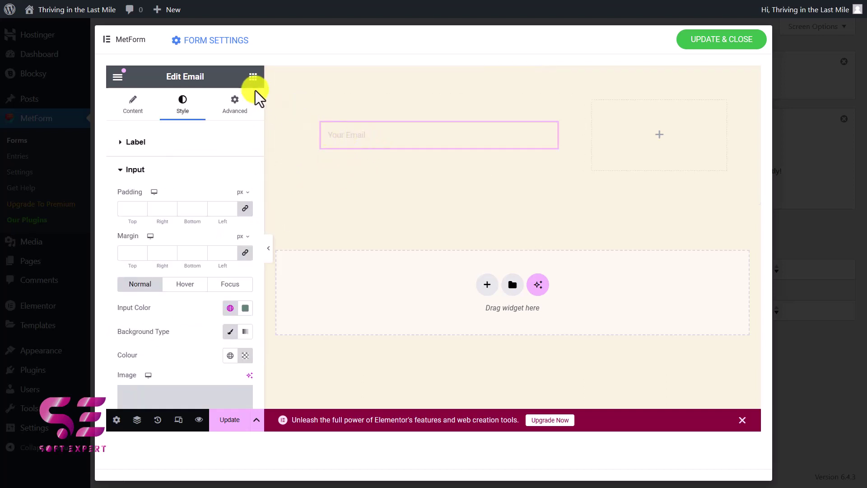
Add a test Text field named 'Name' below the email, delete it, and reselect the email field
click(253, 78)
drag(222, 248, 376, 135)
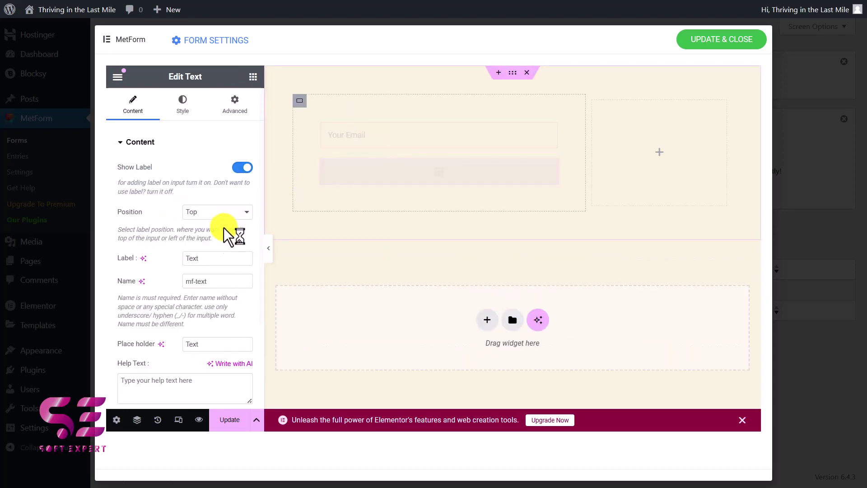
double_click(190, 344)
text(Ba)
key(BackSpace)
key(BackSpace)
text(Name)
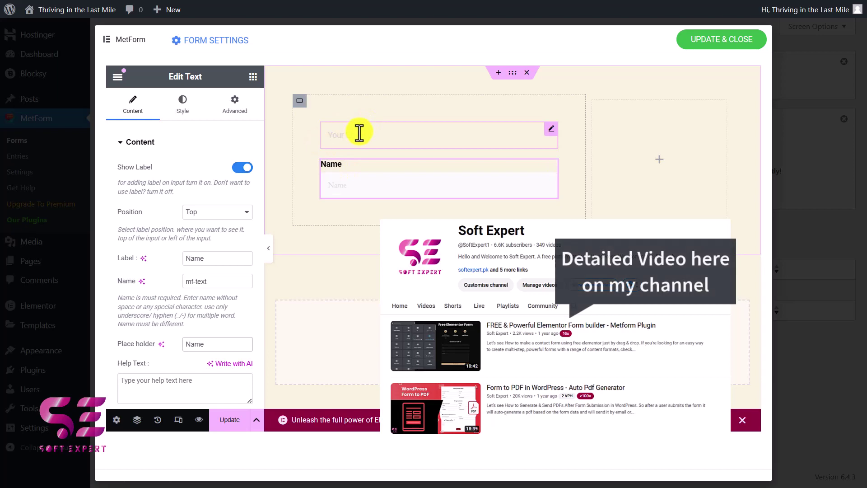
right_click(341, 172)
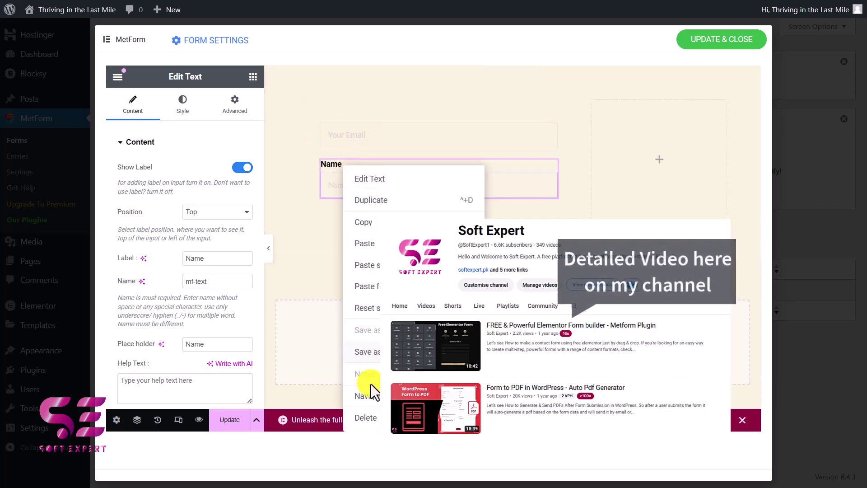
click(364, 420)
click(323, 145)
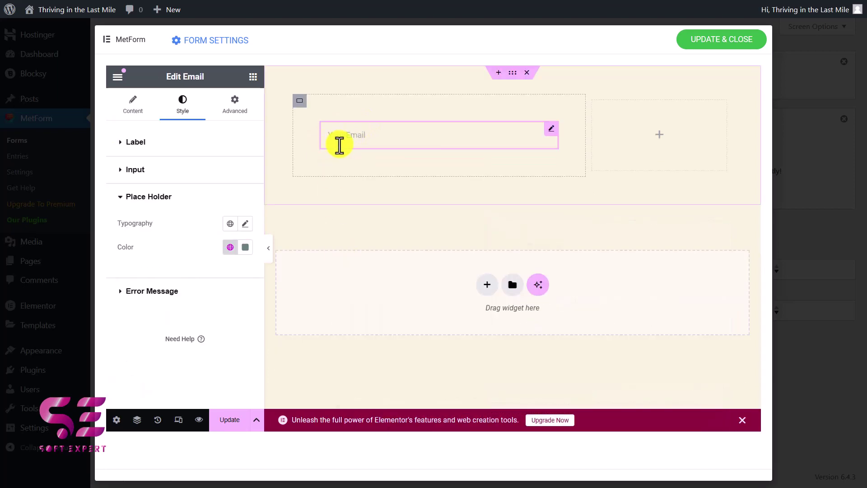
Place a Submit Button in the empty right column and label it 'Sign up'
click(253, 77)
drag(149, 252, 635, 142)
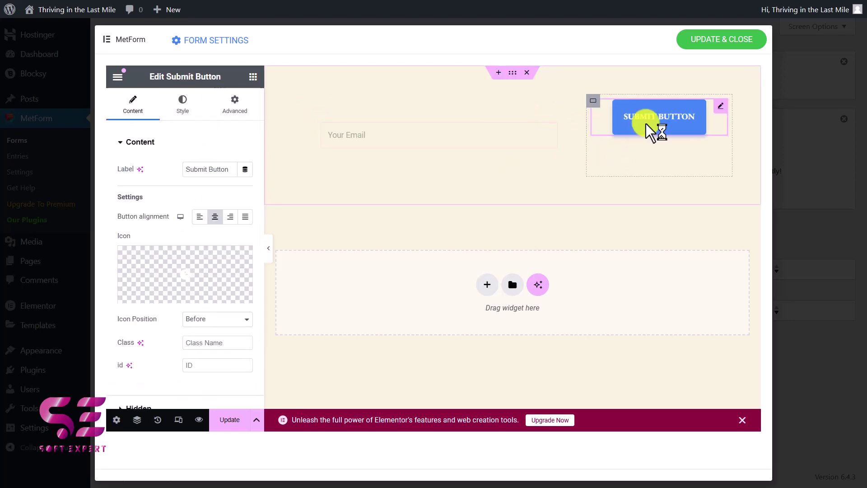
drag(227, 171, 183, 175)
text(Subscribe)
text(Sign up)
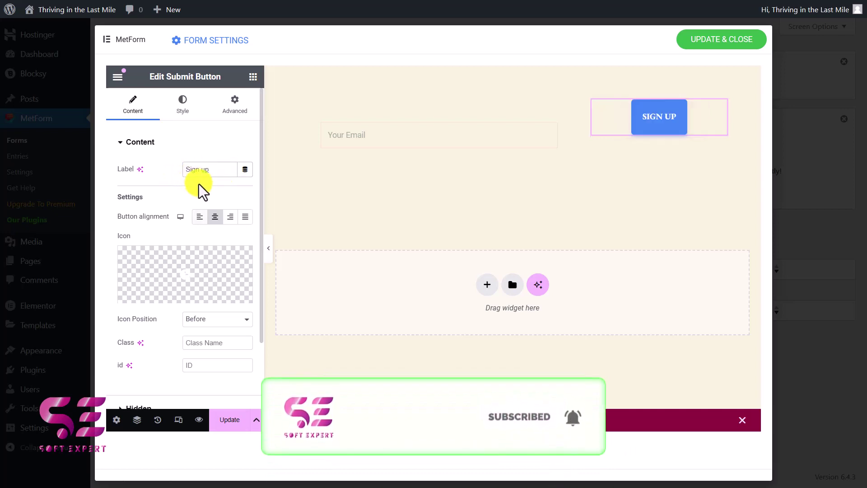
Left-align the button, opening and closing the Icon Library without choosing an icon
click(199, 217)
mouse_move(211, 249)
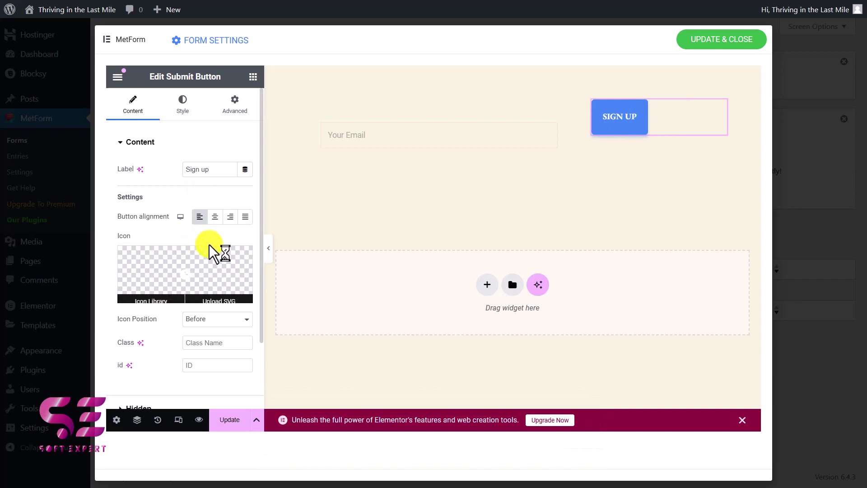
click(187, 271)
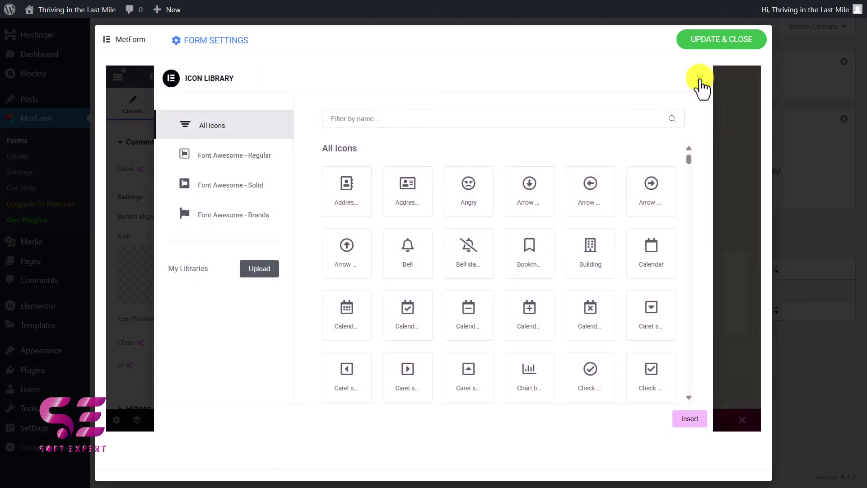
click(700, 77)
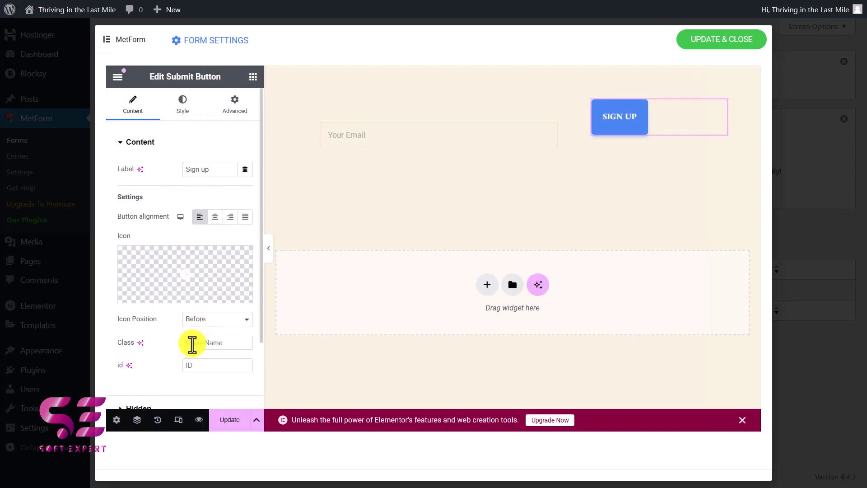
scroll(186, 359, down, 2)
scroll(171, 353, up, 2)
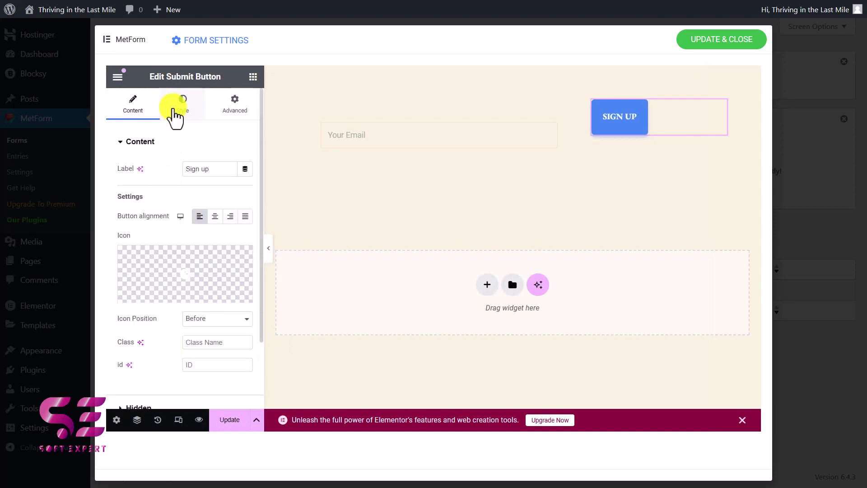
Set the SIGN UP button's padding to 5 px top/bottom and 30 px sides
click(174, 110)
scroll(199, 246, down, 1)
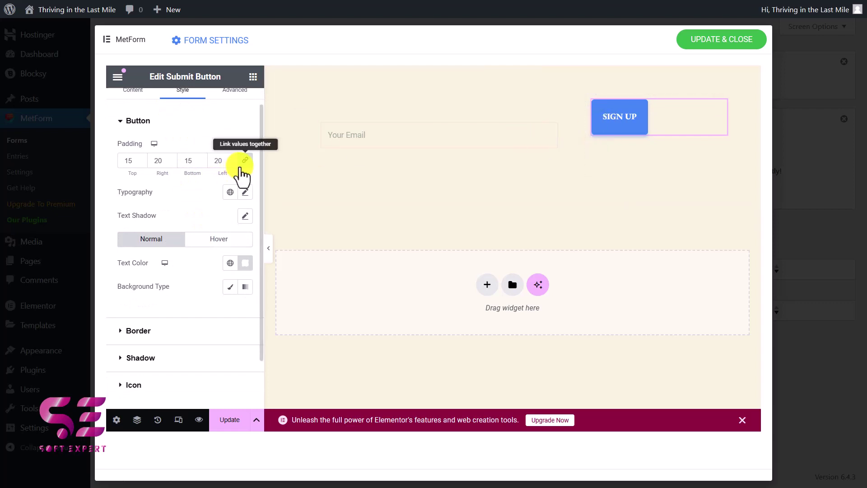
click(238, 161)
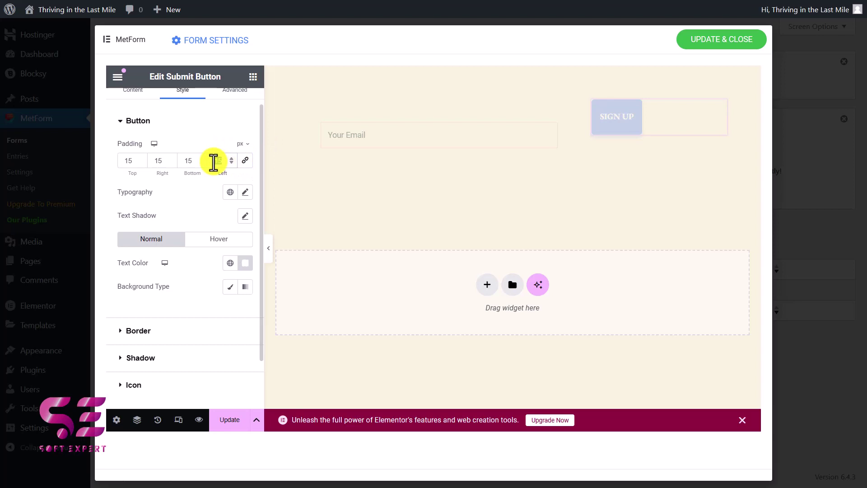
double_click(158, 161)
text(30)
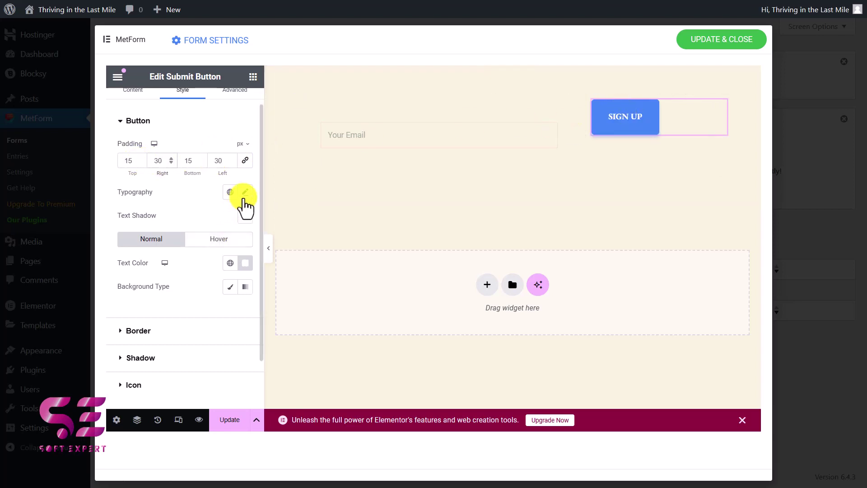
Set the button font to Poppins and its Classic background to Theme Palette Color 1 orange
click(244, 192)
click(208, 246)
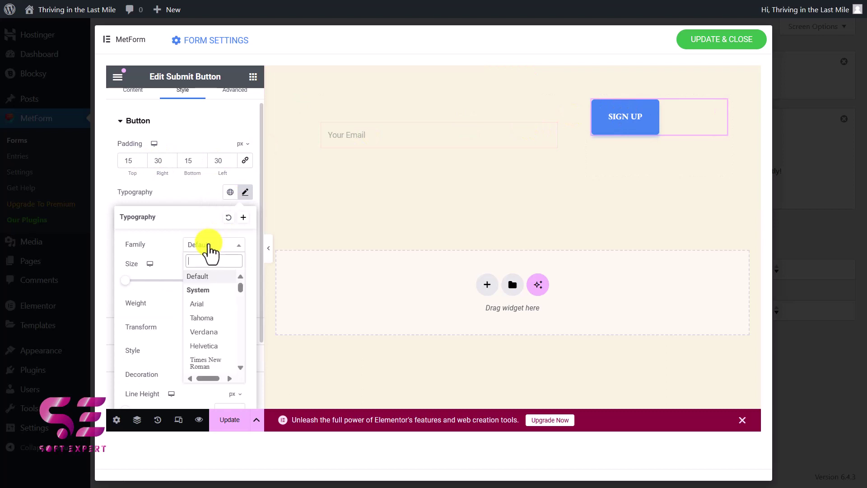
text(pop)
click(207, 339)
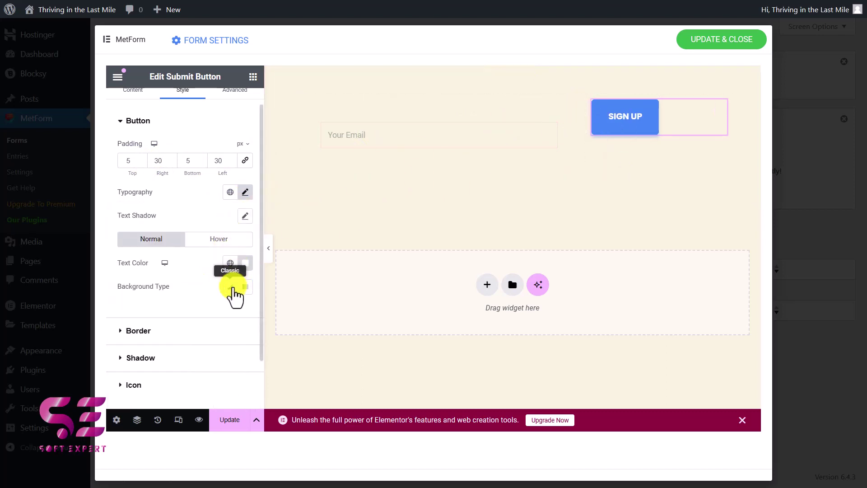
click(230, 286)
click(230, 310)
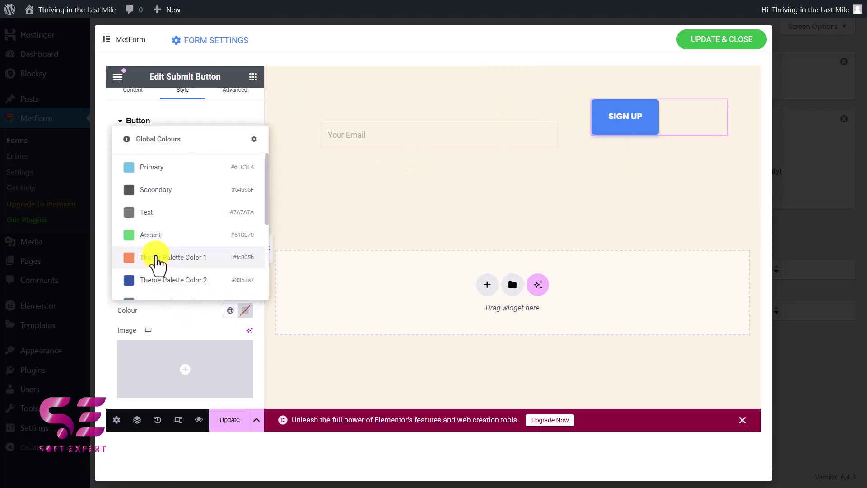
click(157, 264)
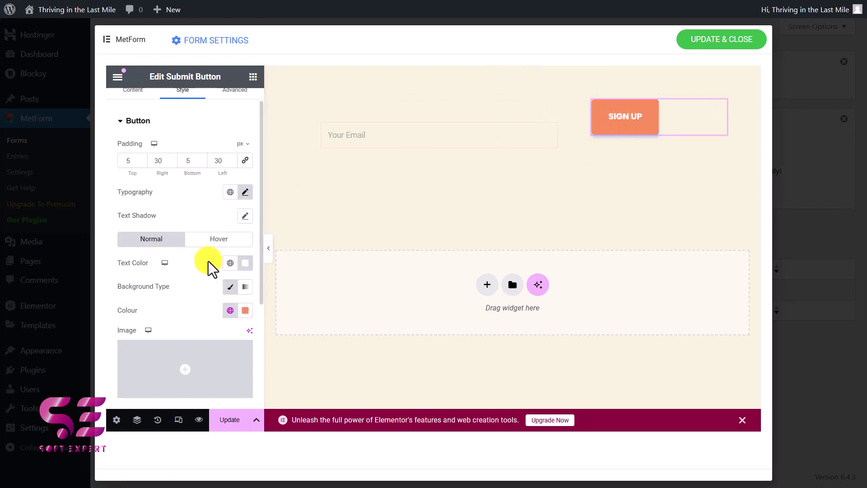
Give the button's hover state a Classic background in a dark palette colour
click(207, 244)
click(230, 287)
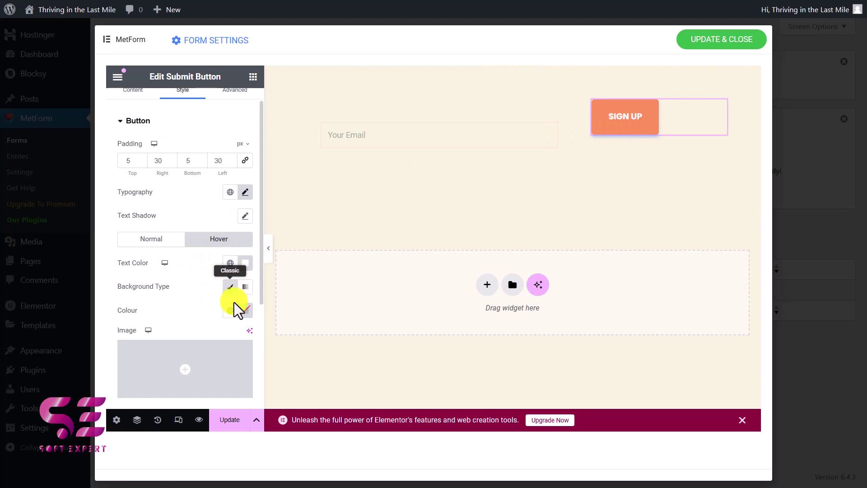
click(230, 311)
scroll(174, 252, down, 1)
click(175, 253)
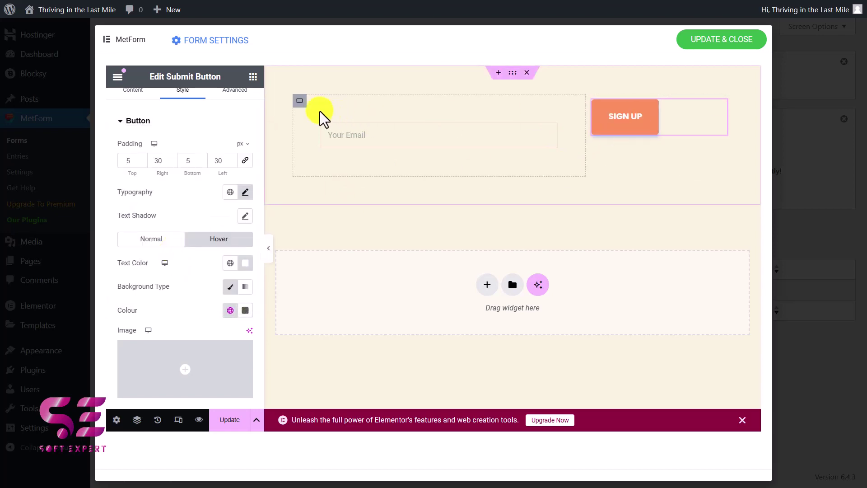
click(299, 101)
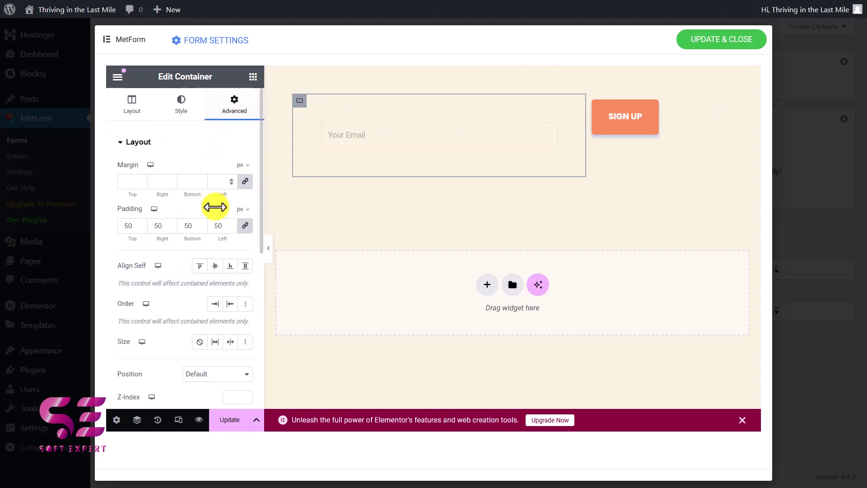
Remove the container's extra padding and preview the form
click(310, 121)
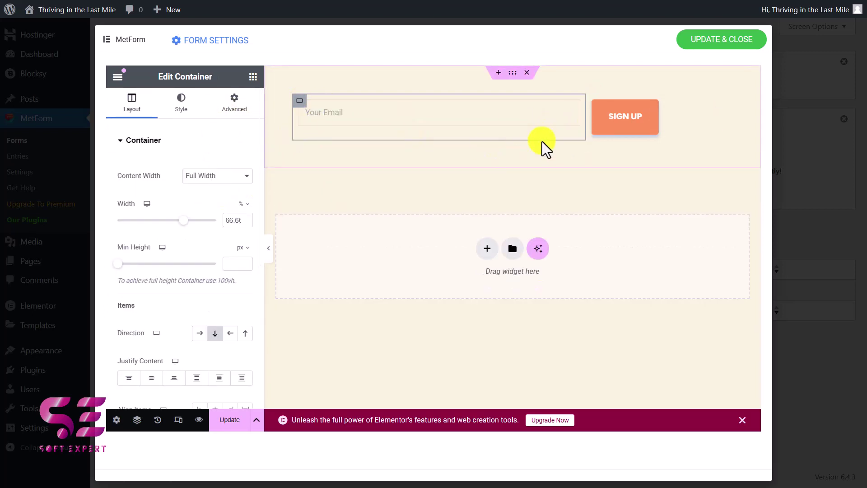
click(270, 249)
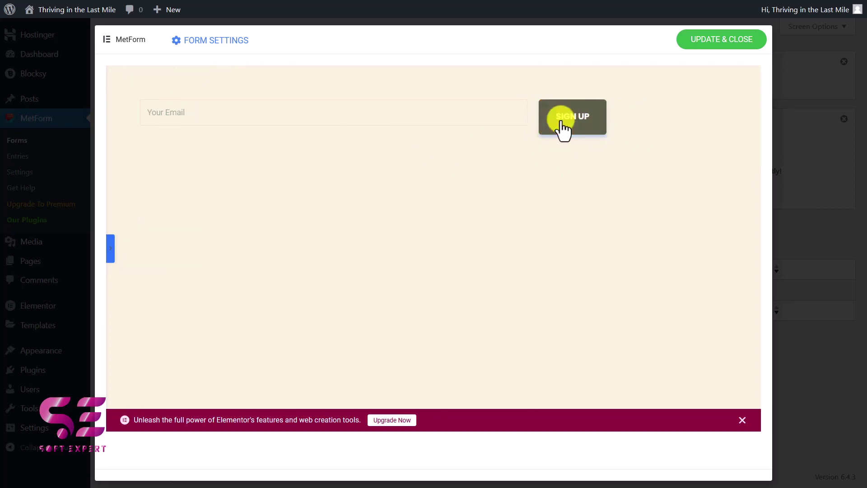
click(111, 249)
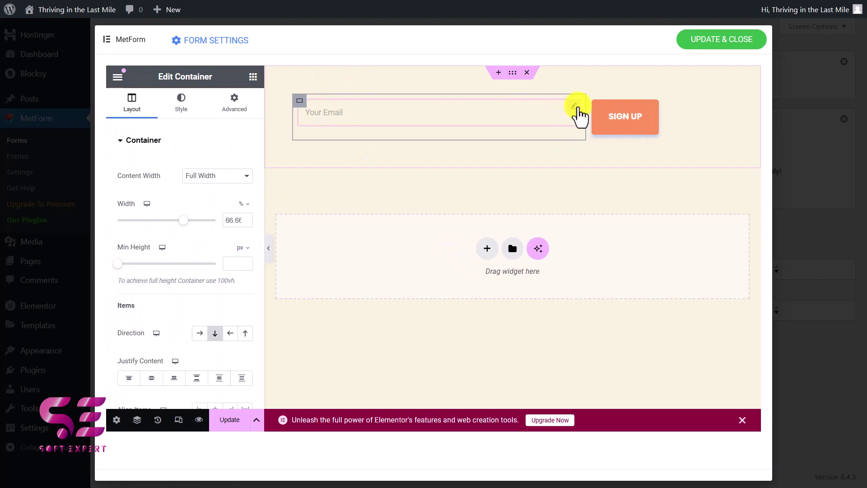
Give the email input 20 px padding on all sides and preview the result
click(575, 107)
click(168, 108)
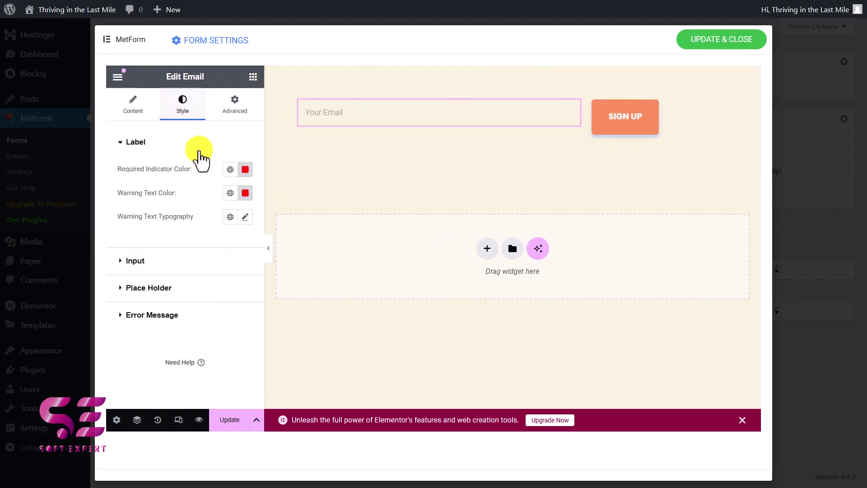
click(199, 260)
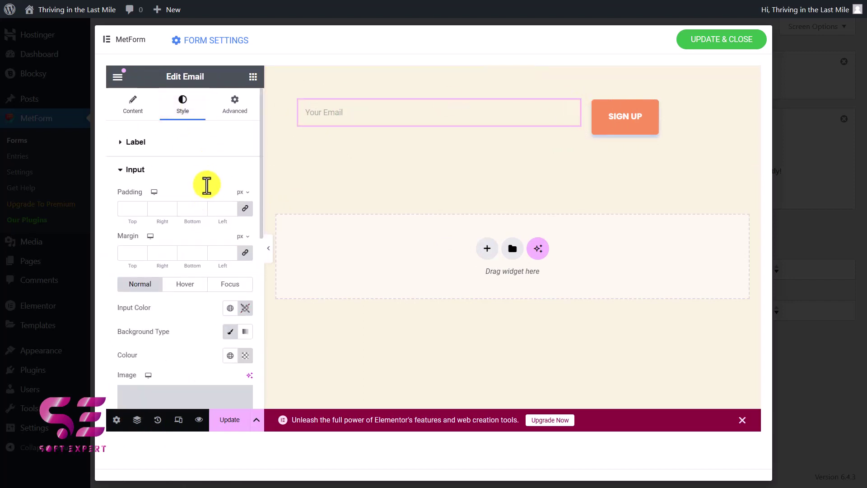
click(215, 212)
text(20)
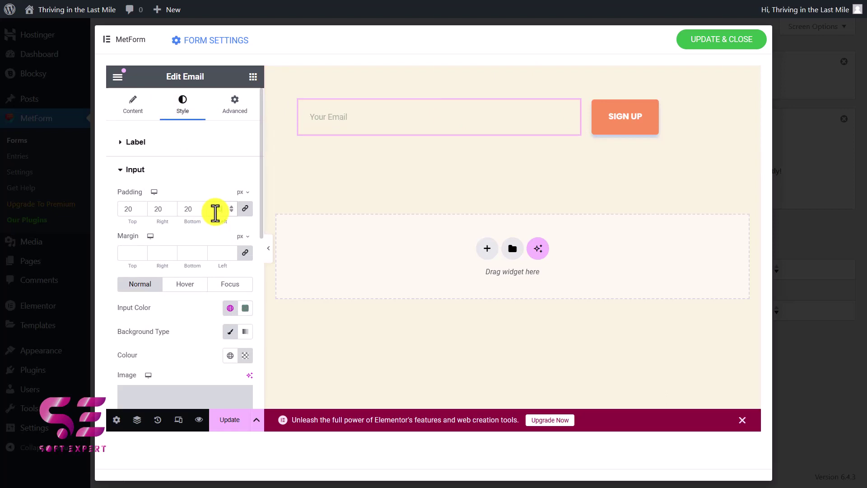
click(268, 253)
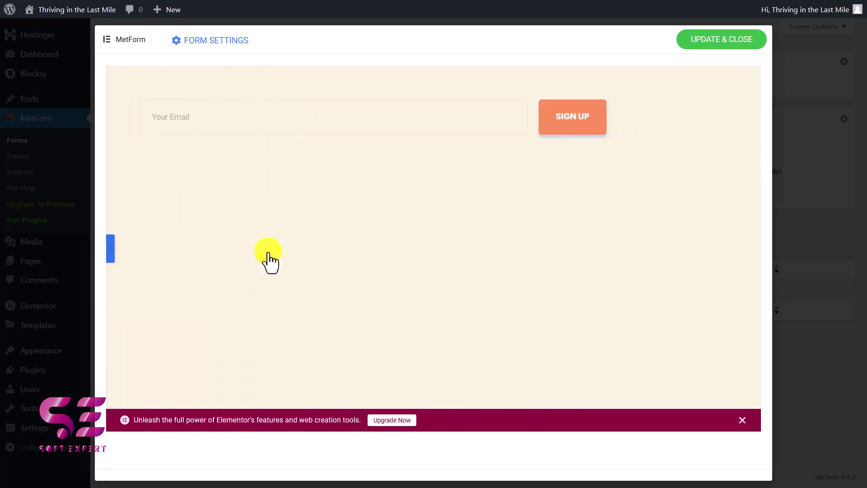
click(113, 247)
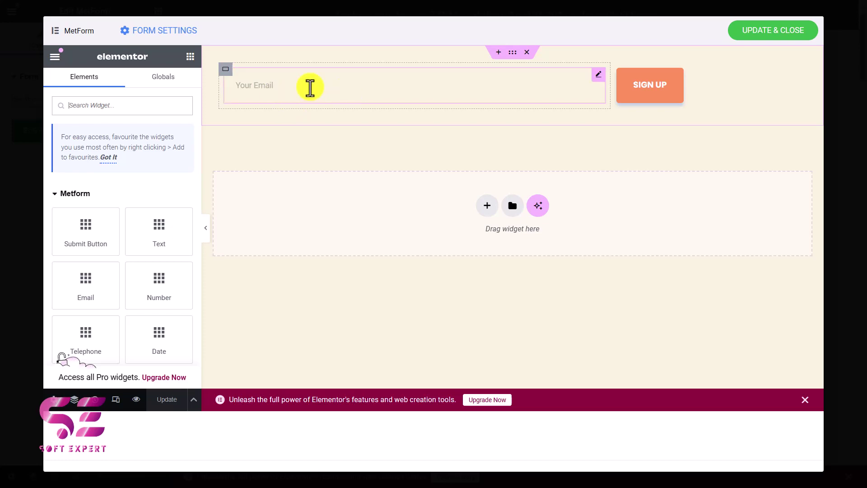
Open the Newsletter form's settings, confirm Store Entries is YES, and view the Confirmation options
click(162, 31)
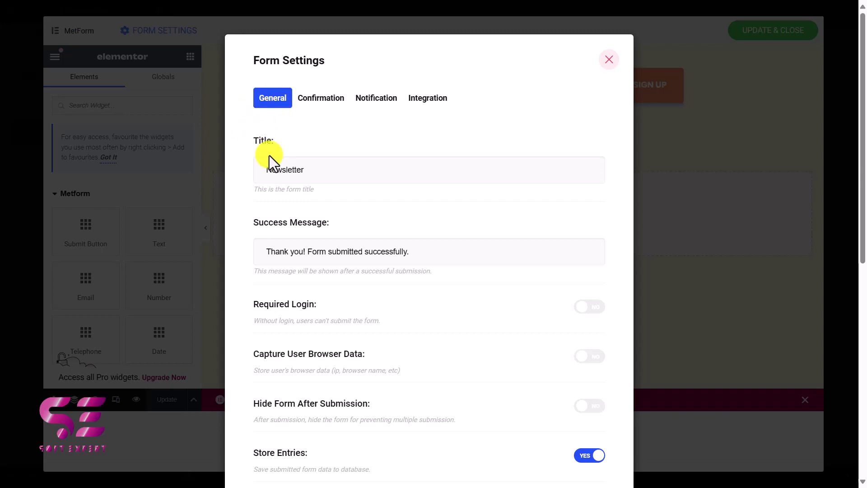
drag(310, 171, 259, 173)
click(259, 174)
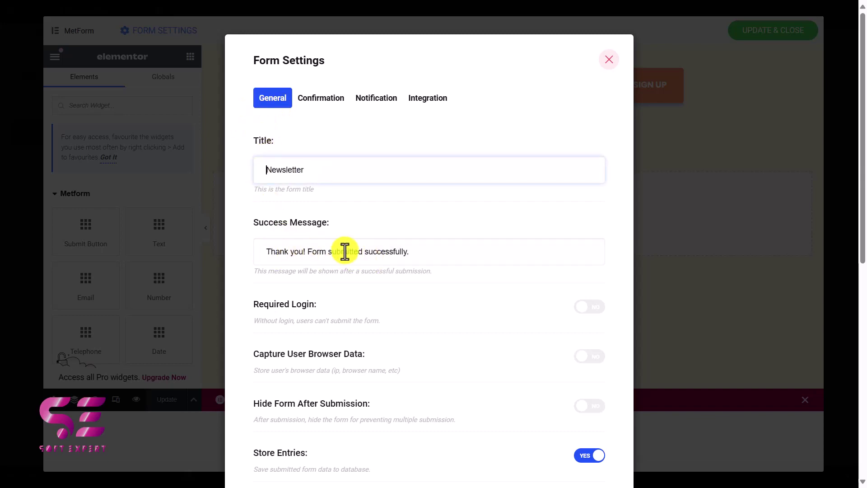
scroll(415, 253, down, 2)
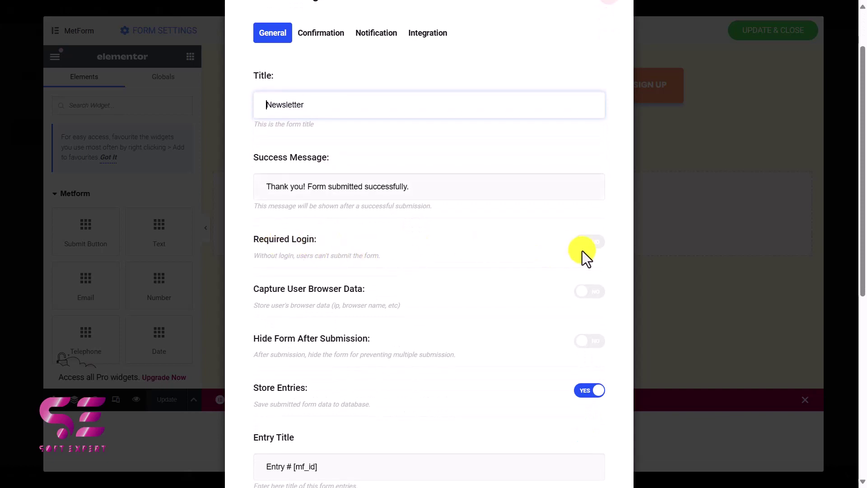
scroll(351, 208, down, 2)
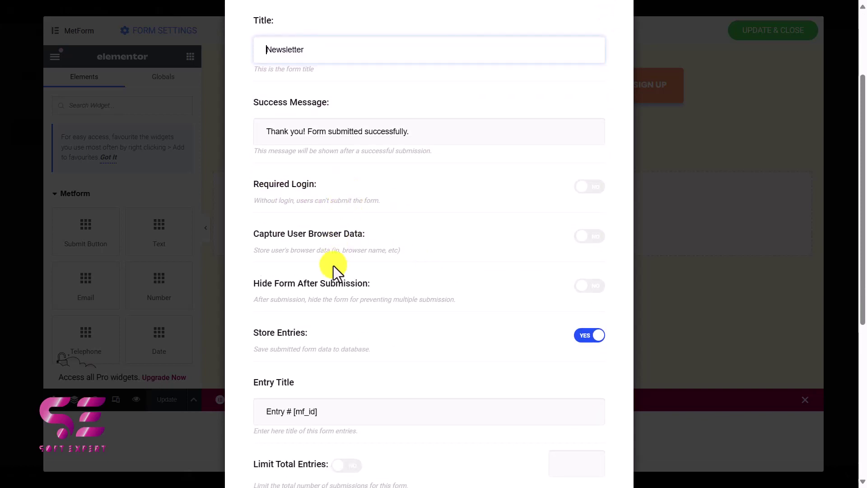
scroll(332, 322, down, 6)
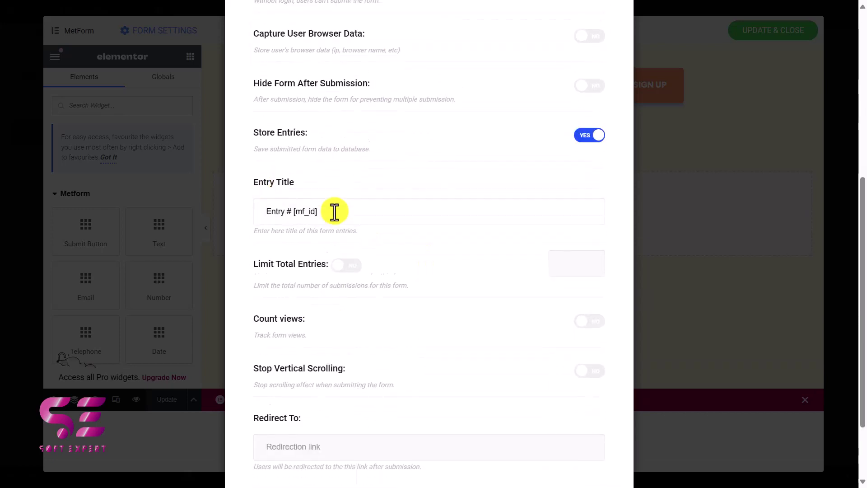
scroll(317, 206, down, 3)
scroll(368, 200, down, 1)
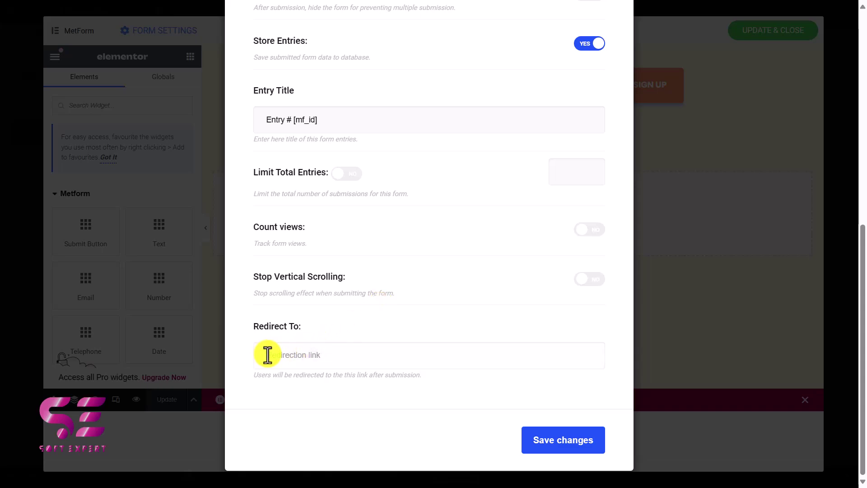
scroll(327, 355, up, 9)
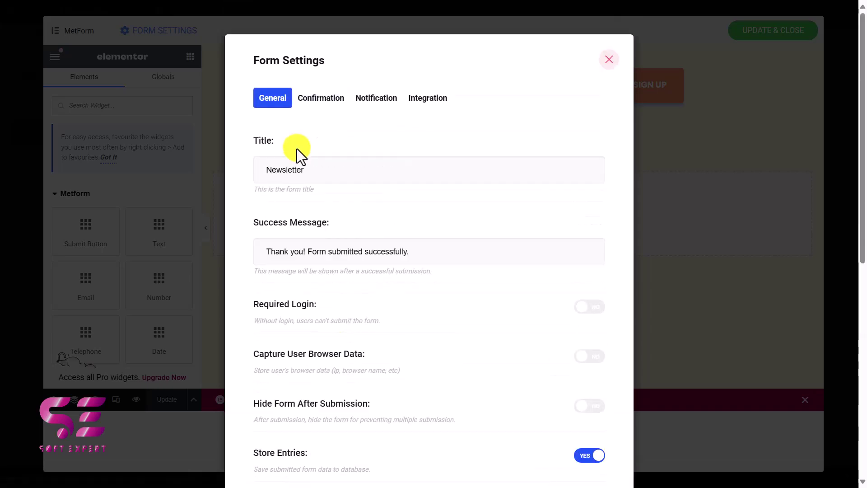
click(318, 113)
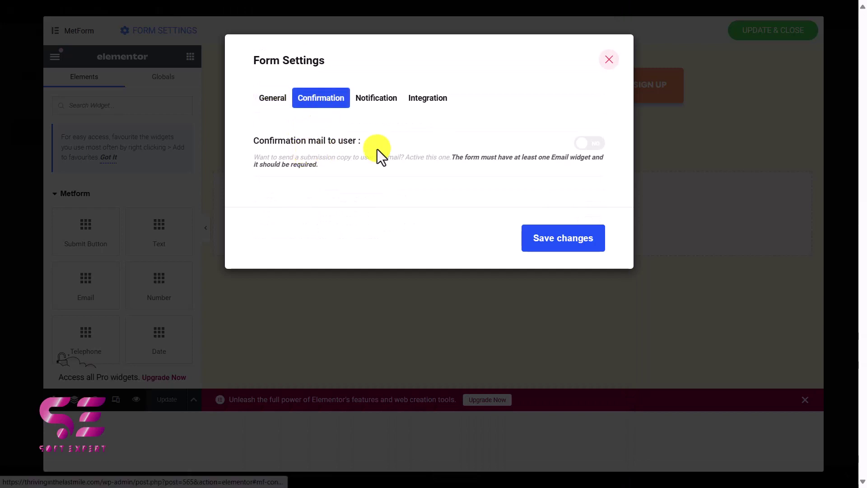
Leave confirmation emails to users turned off after trying the toggle
click(587, 144)
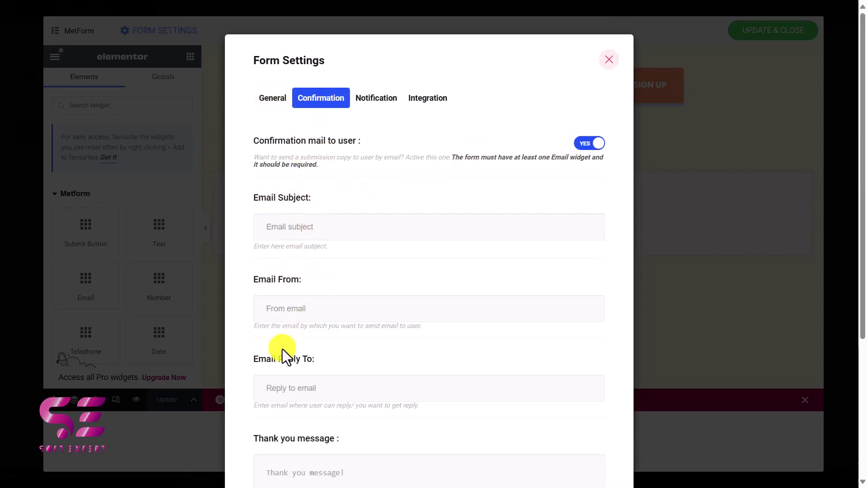
scroll(326, 363, down, 2)
scroll(324, 395, up, 2)
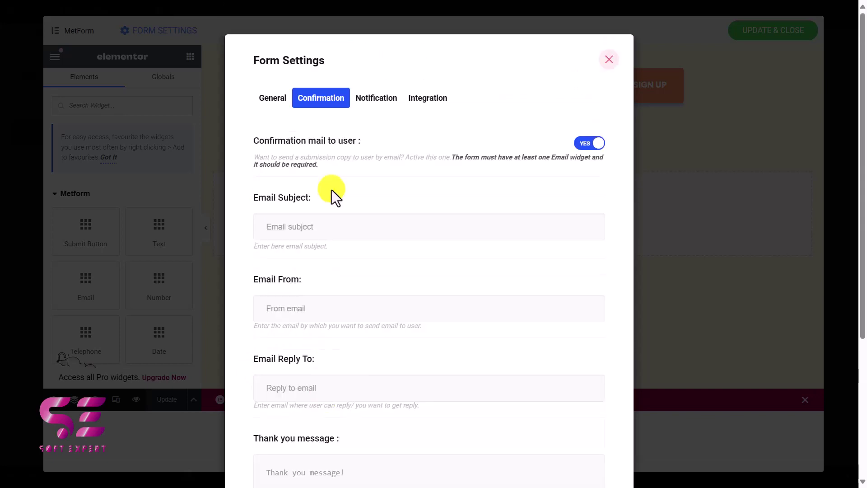
click(378, 156)
Keep admin notification emails off, review Integrations, and save the form settings
click(369, 100)
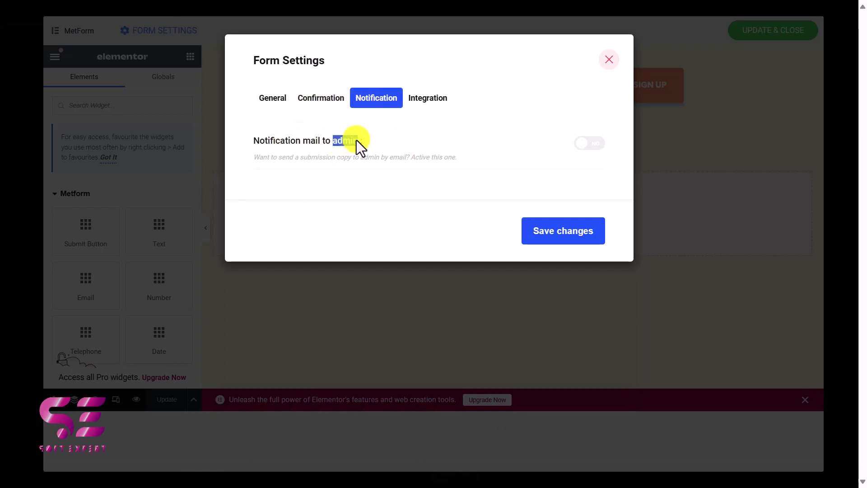
click(590, 144)
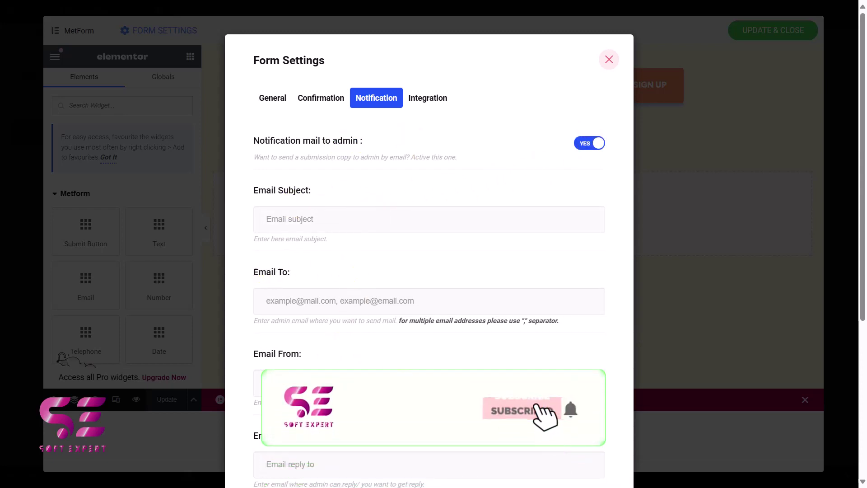
click(590, 144)
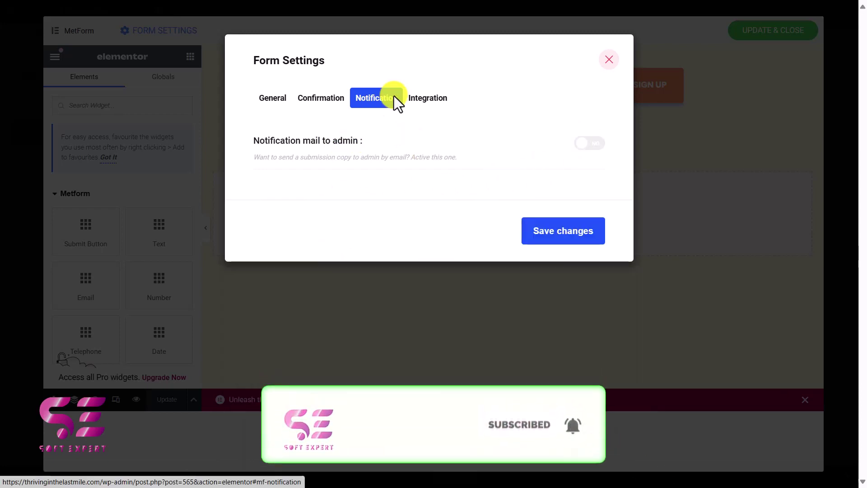
click(424, 100)
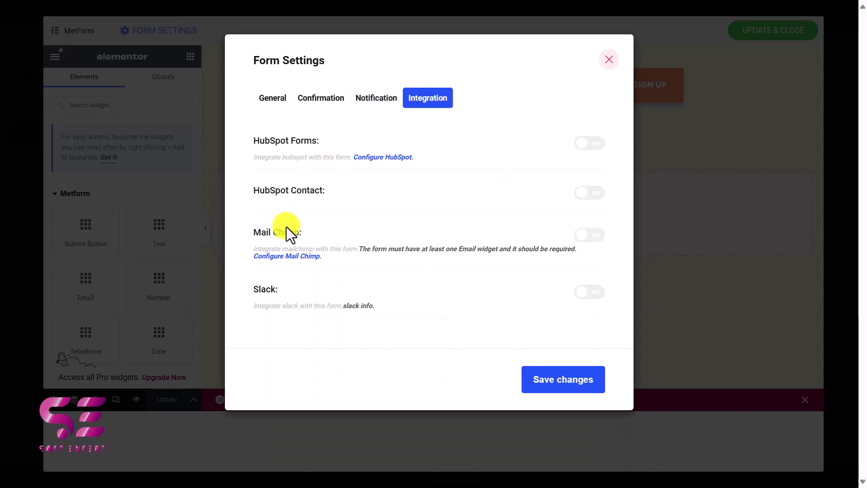
click(547, 392)
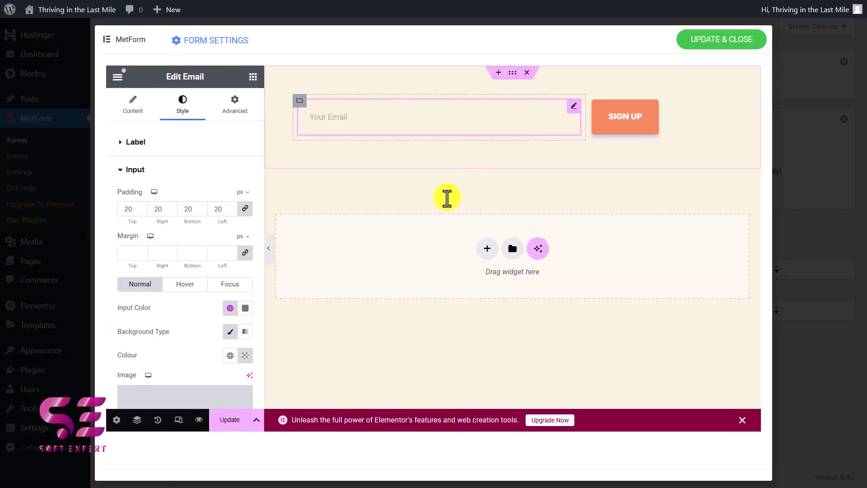
click(230, 421)
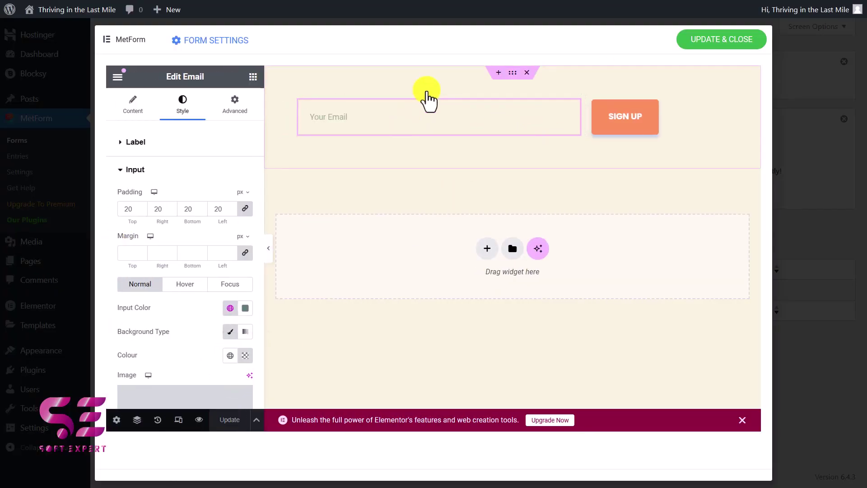
Save the Newsletter form, select its [metform form_id="1590"] shortcode, and open Home in Elementor
click(700, 45)
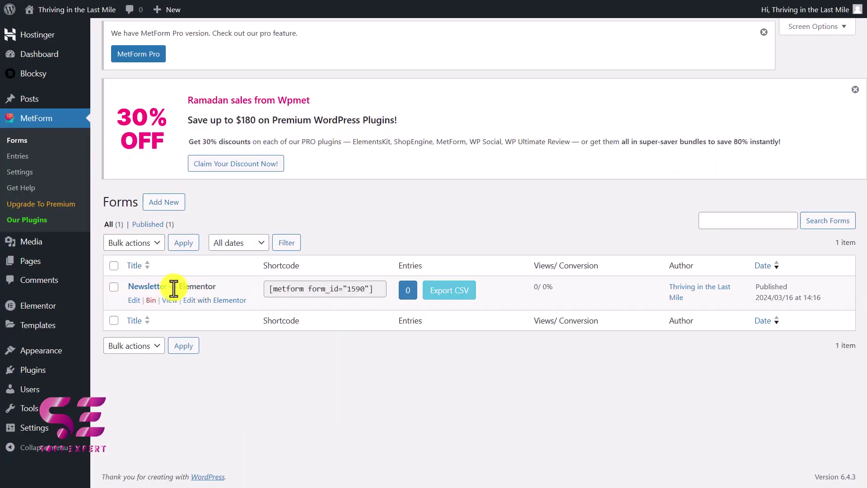
drag(266, 297, 375, 294)
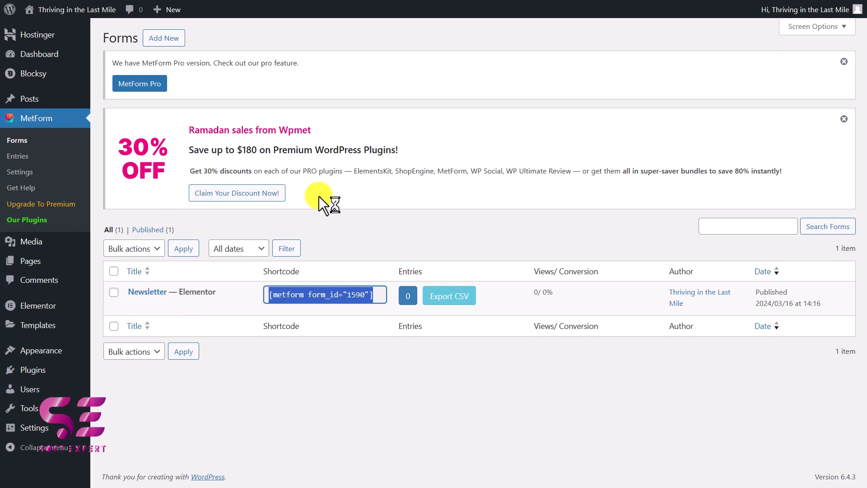
click(30, 261)
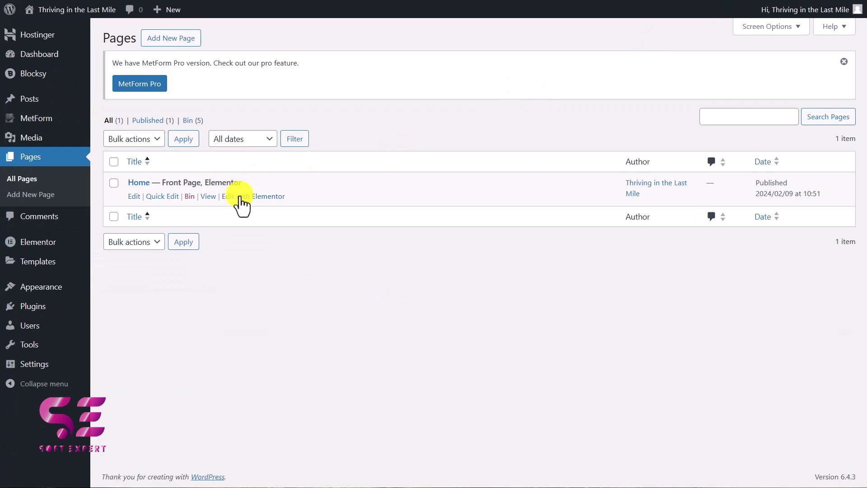
click(235, 195)
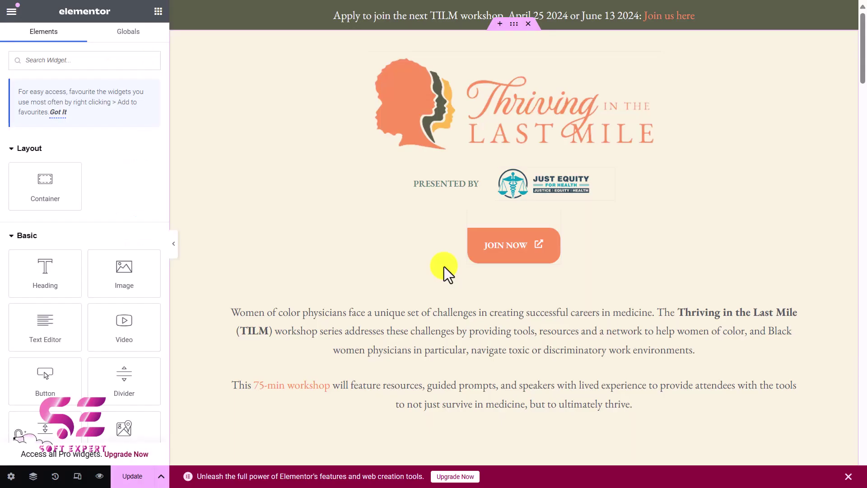
Find the MetForm widget with 'for' and place it above the JOIN NOW button
scroll(444, 267, down, 10)
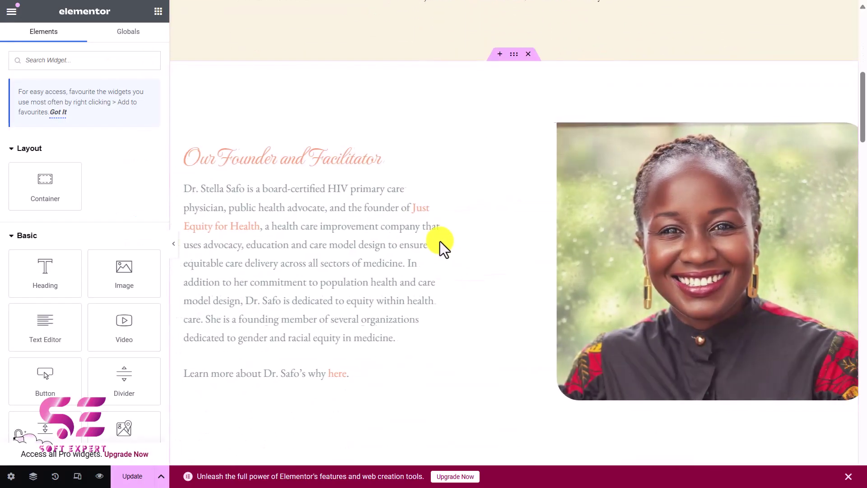
scroll(438, 226, up, 10)
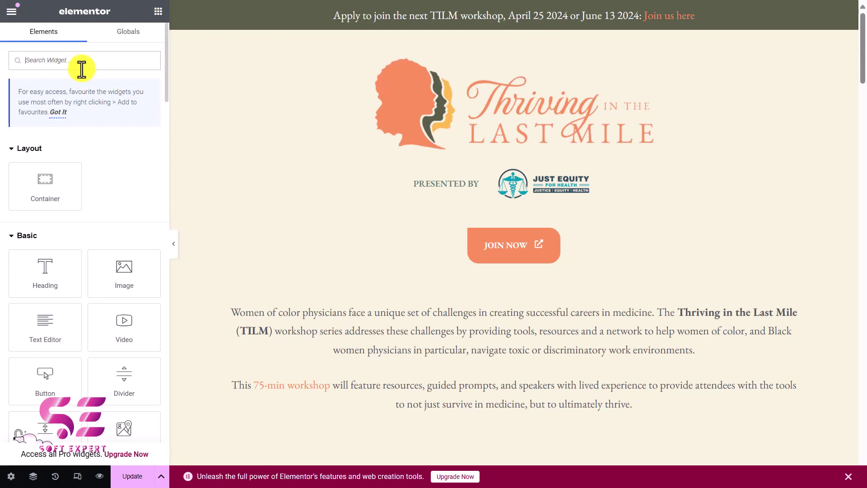
text(for)
drag(50, 156, 476, 227)
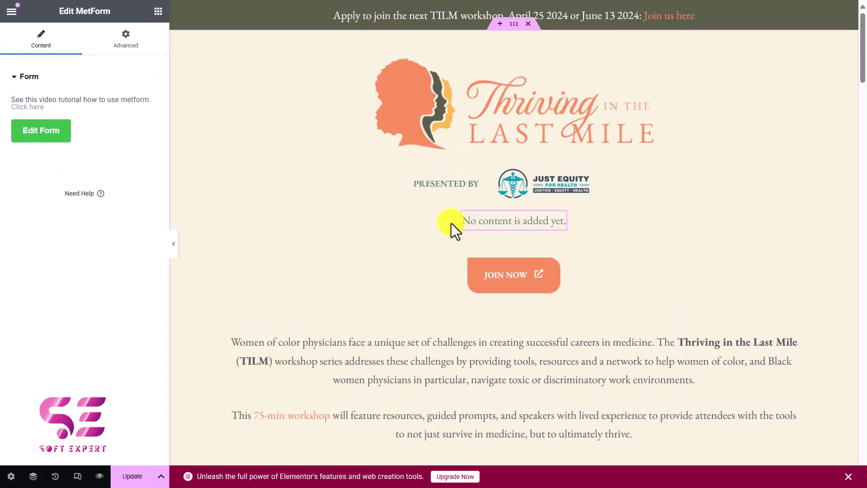
Load the saved Newsletter form into the MetForm widget and return to the page
click(47, 138)
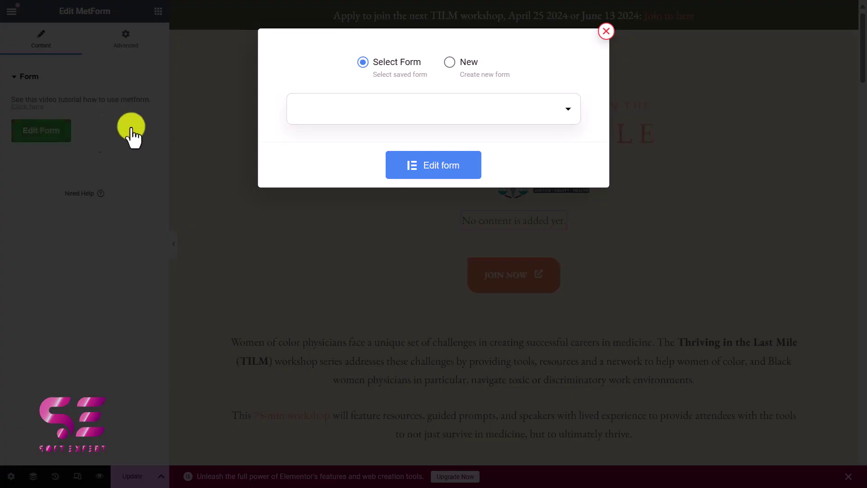
click(451, 64)
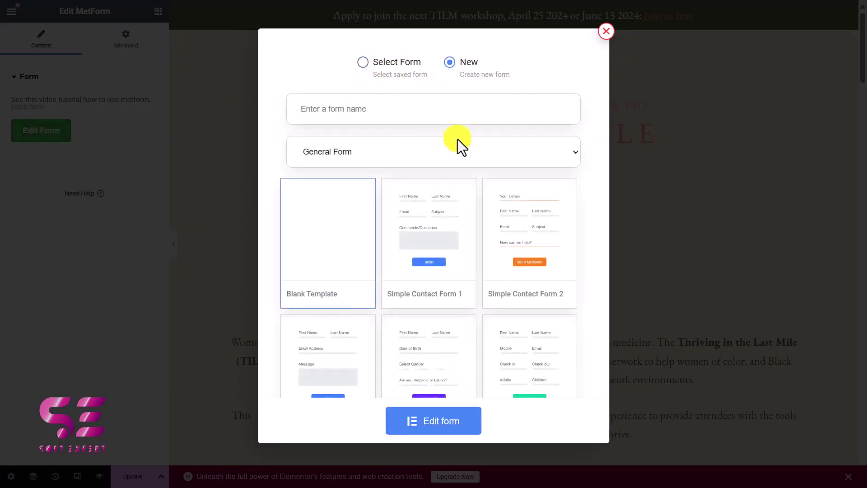
click(364, 62)
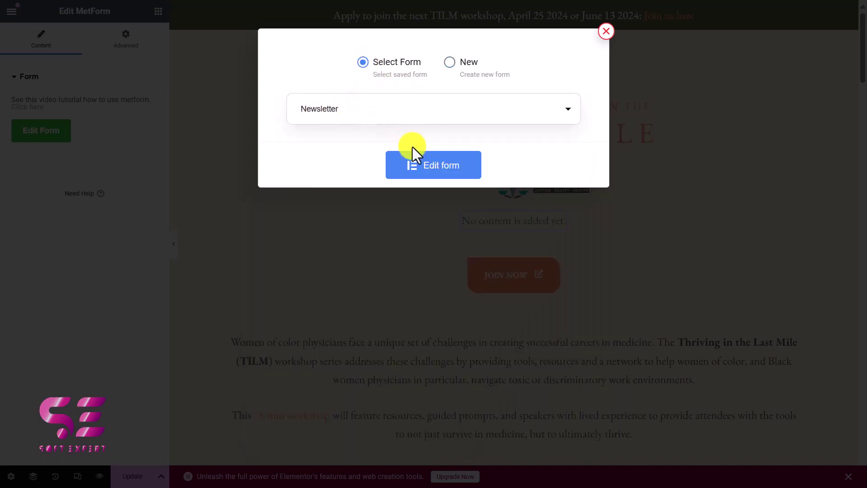
click(431, 165)
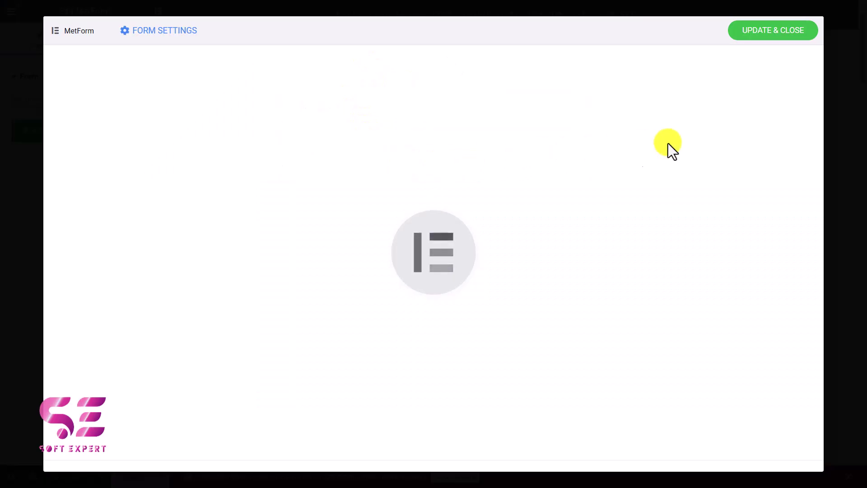
click(797, 33)
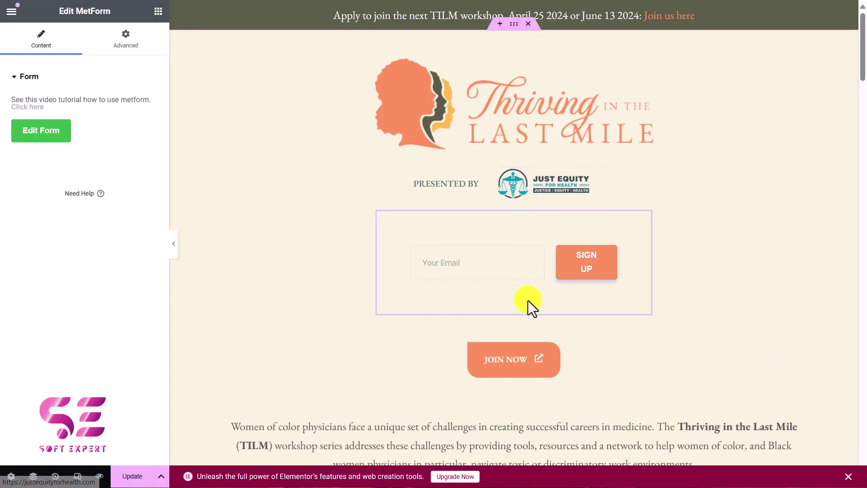
Make the newsletter form's container full width
click(511, 23)
click(117, 345)
click(337, 269)
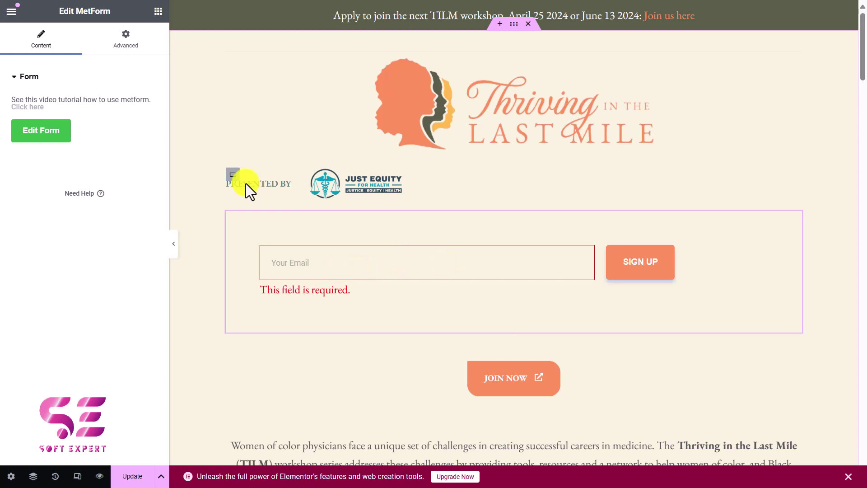
Centre the PRESENTED BY row, update the Home page, and preview it live
click(233, 175)
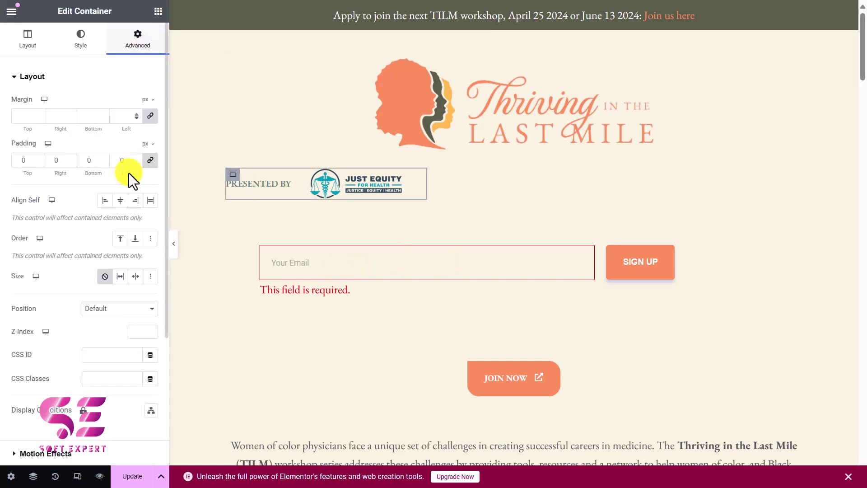
click(117, 201)
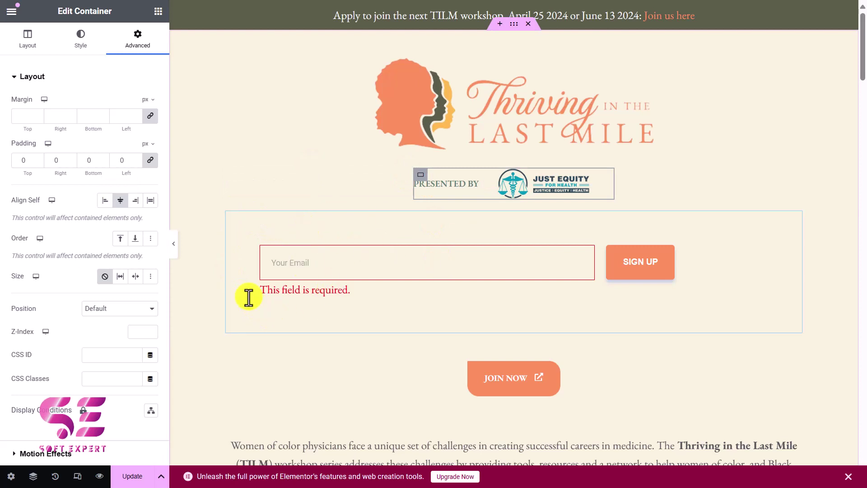
click(130, 474)
click(275, 212)
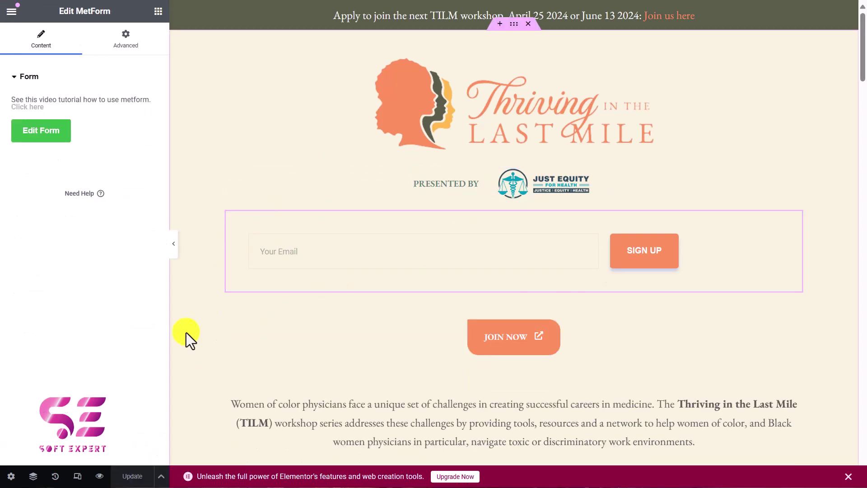
click(100, 476)
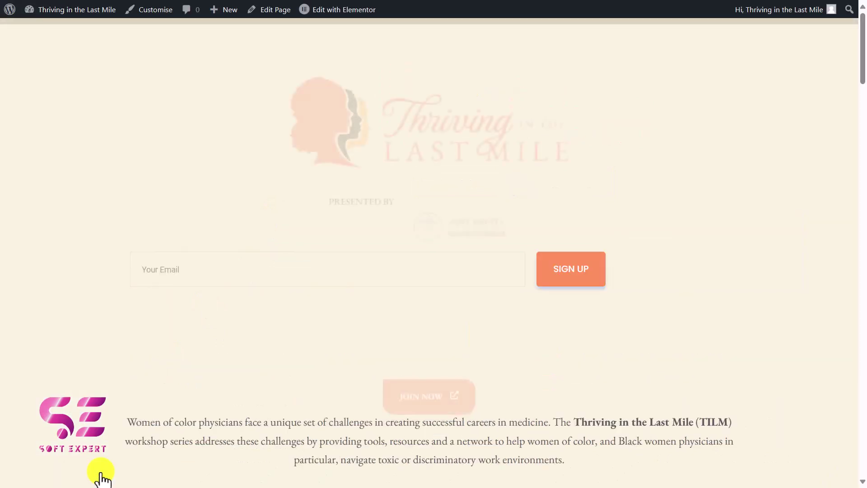
Enter a test email address in the live newsletter form and submit it with SIGN UP
click(287, 273)
text(1so)
scroll(287, 274, down, 3)
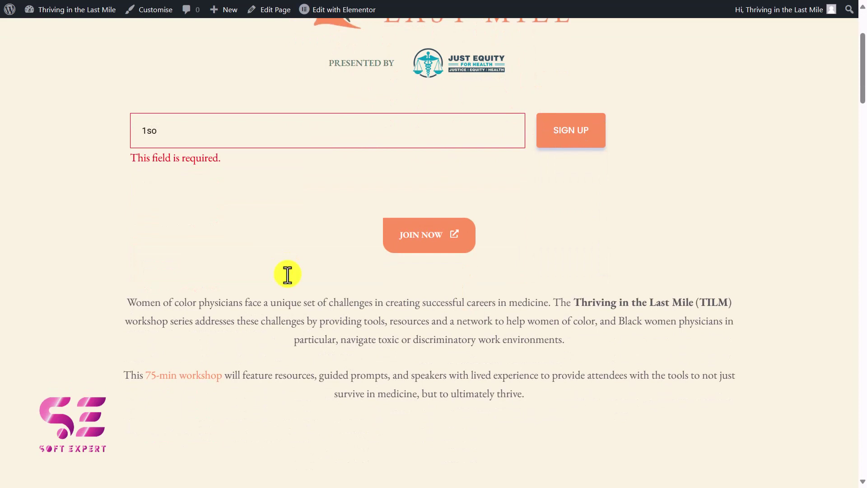
click(555, 136)
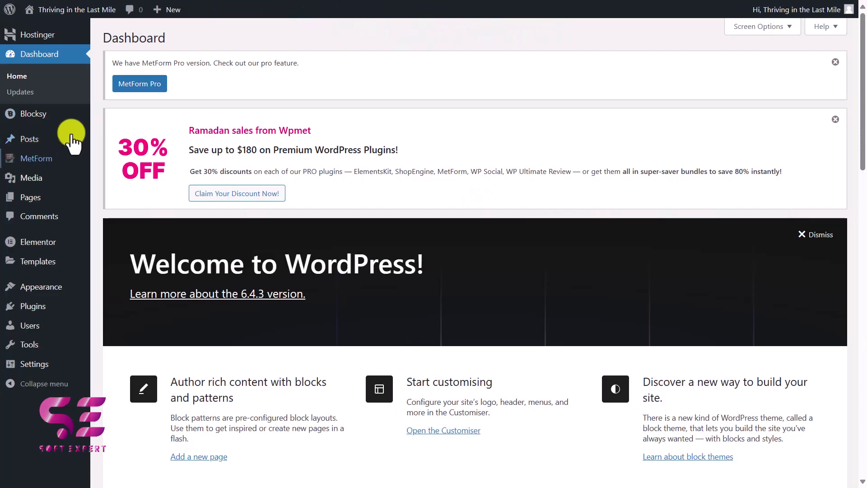
Open the new Newsletter entry in MetForm Entries and check its submitted email
mouse_move(52, 160)
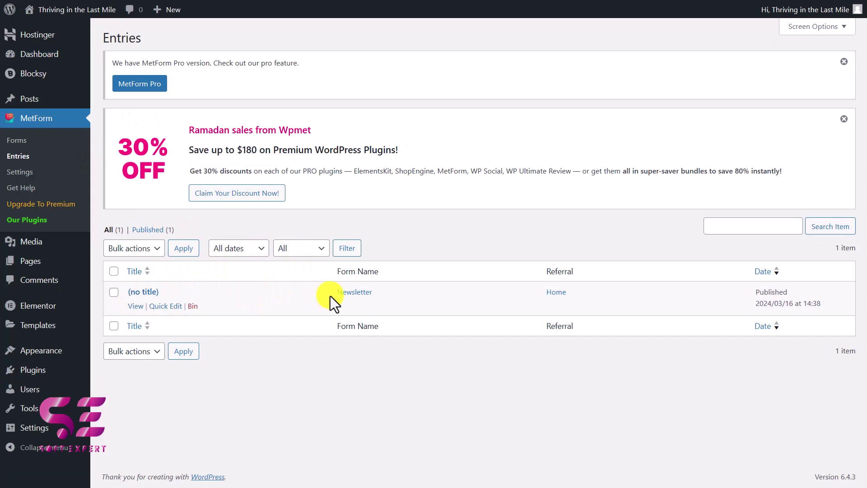
click(132, 296)
drag(195, 197, 219, 199)
click(141, 199)
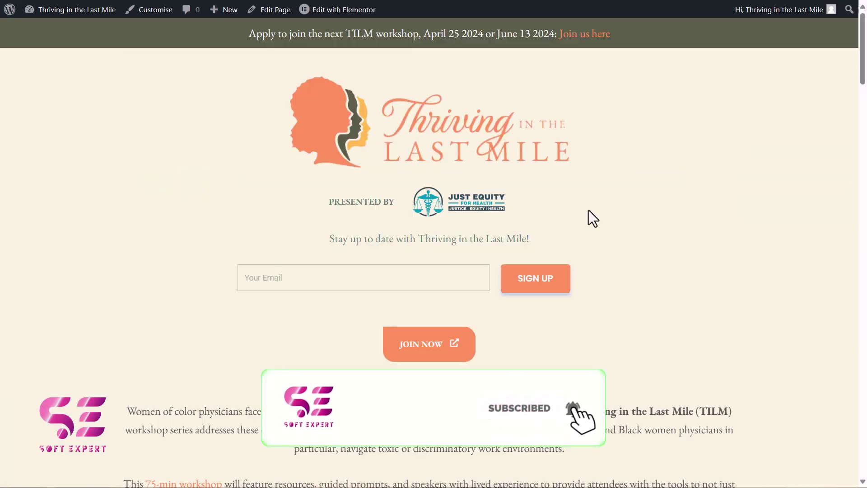
Select the Your Email field in the reopened Newsletter form editor
click(364, 276)
scroll(363, 283, down, 3)
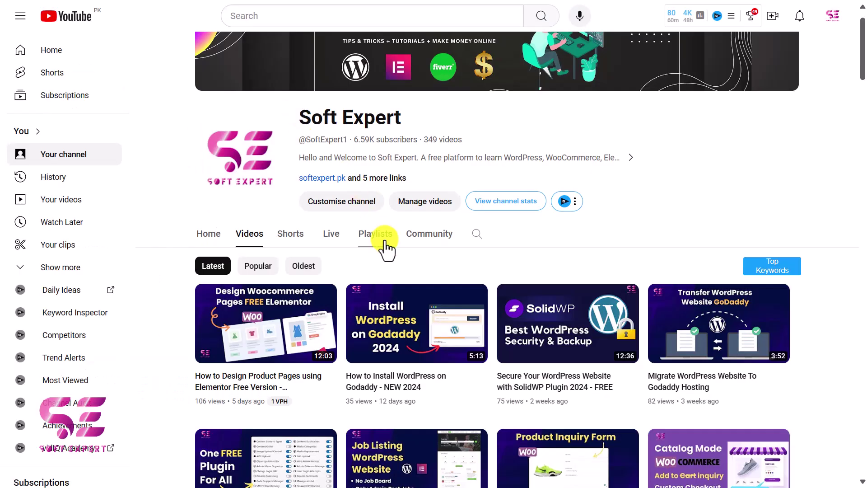
Scroll down the YouTube channel's Videos tab to its older uploads
scroll(387, 247, down, 8)
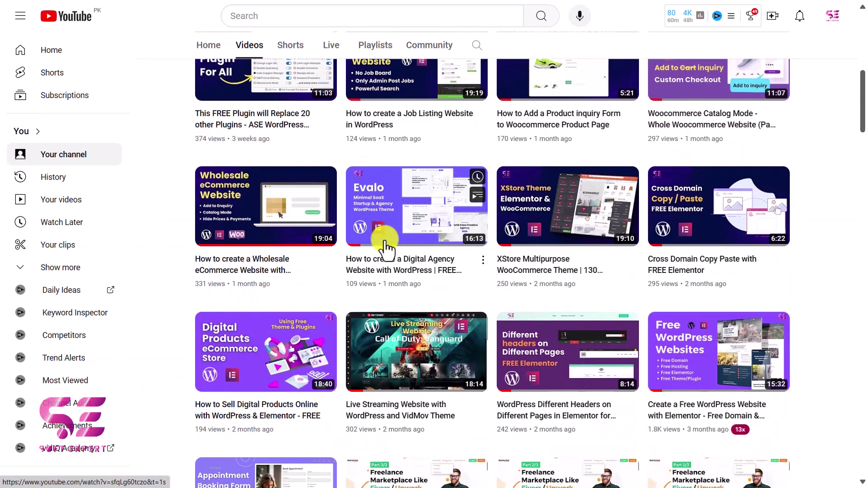
scroll(383, 247, down, 13)
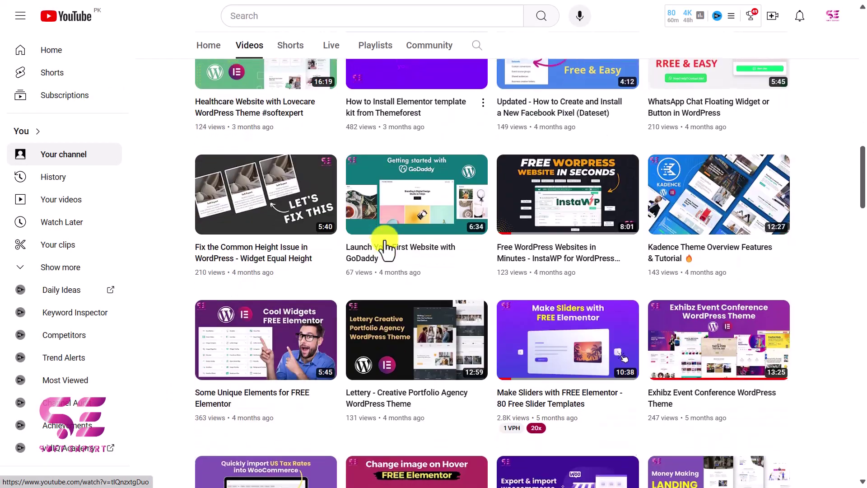
scroll(385, 248, down, 16)
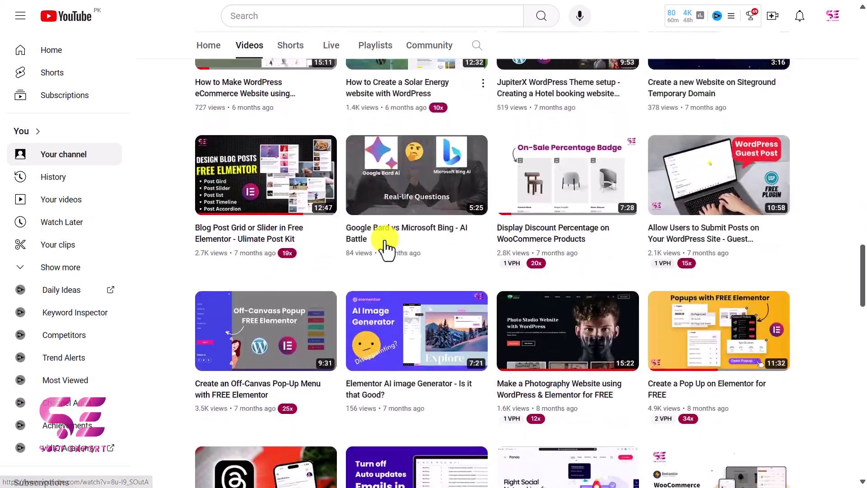